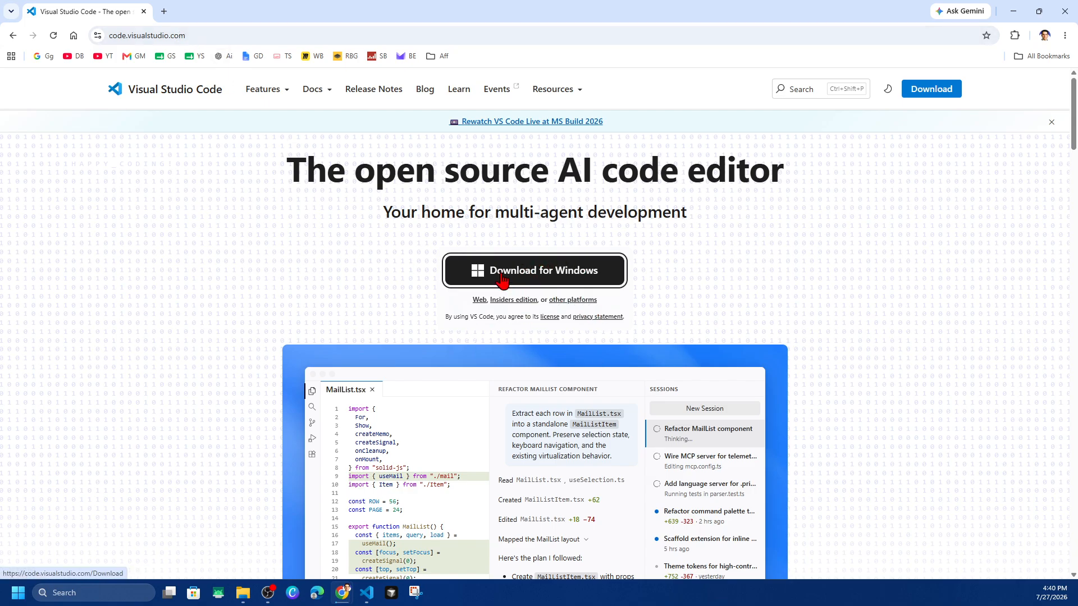
Close the Visual Studio Code download page in the browser and switch to the Visual Studio Code editor
click(1065, 11)
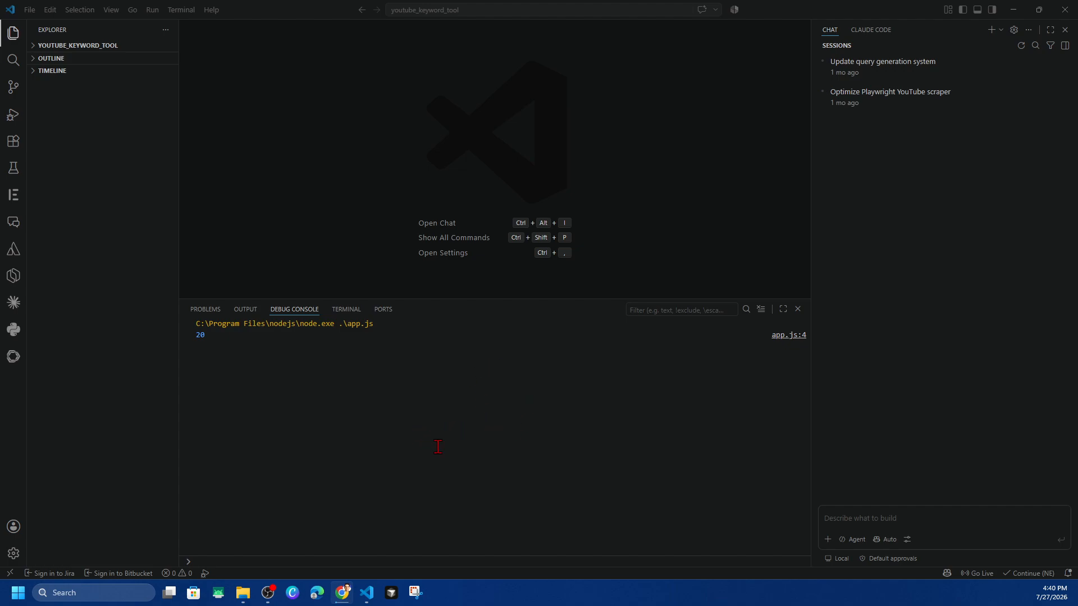
click(507, 461)
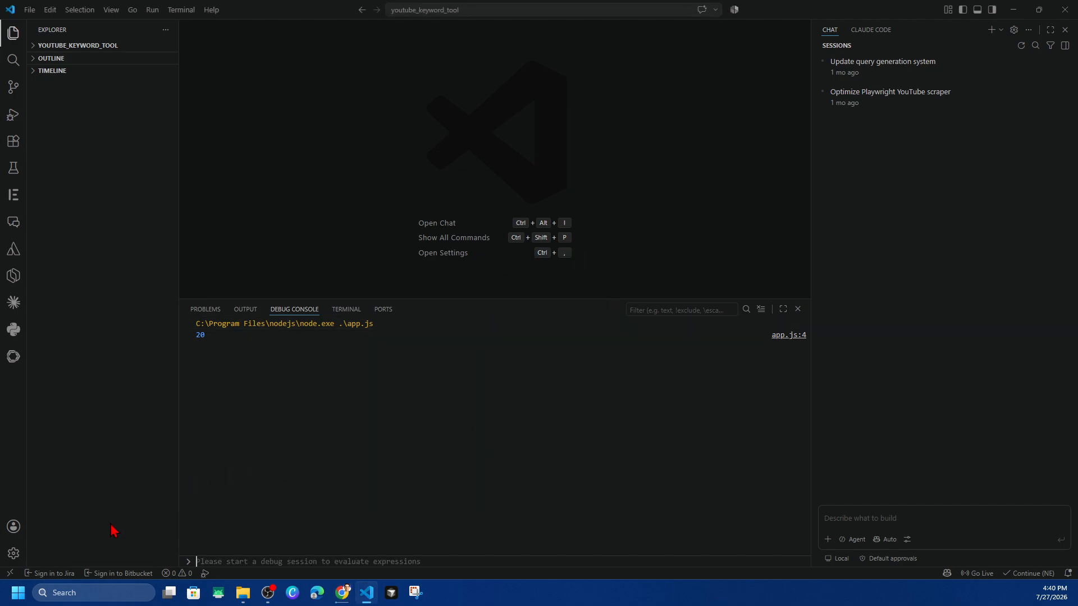
Change the editor's color theme to Solarized Light
click(16, 554)
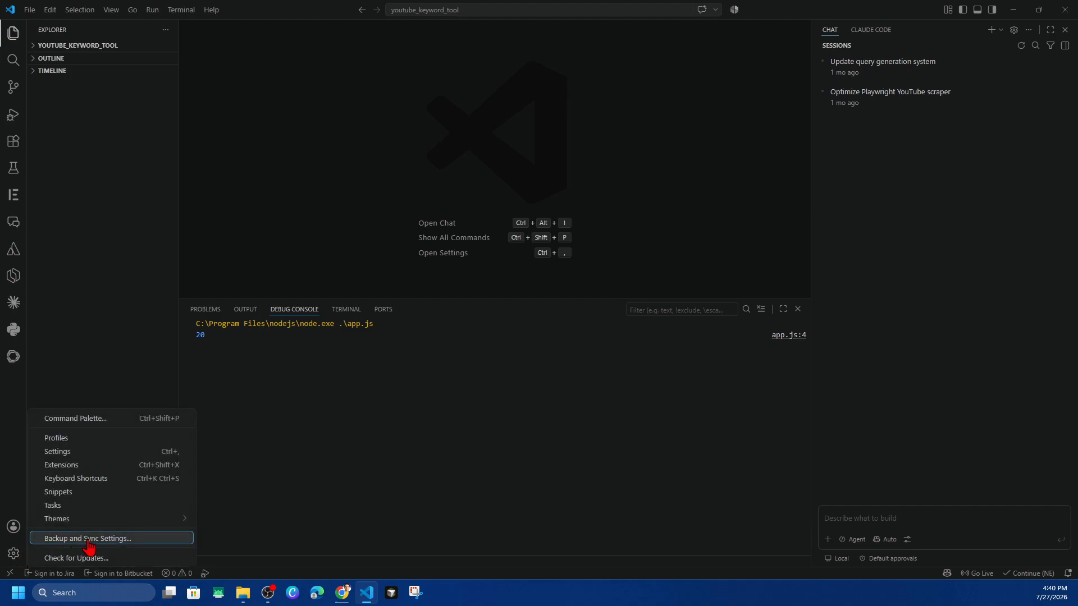
mouse_move(49, 521)
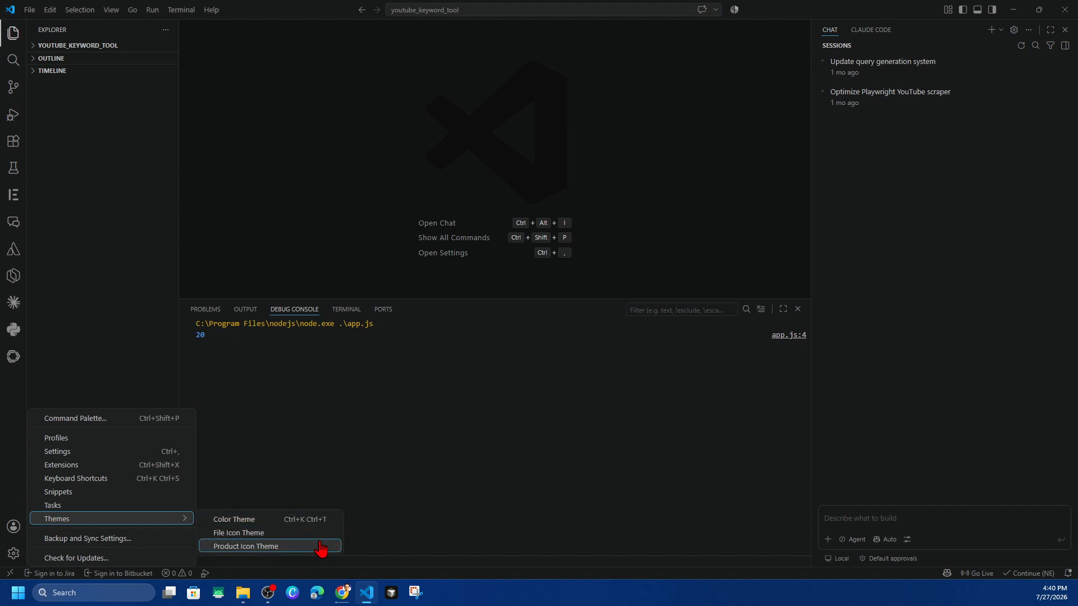
click(301, 519)
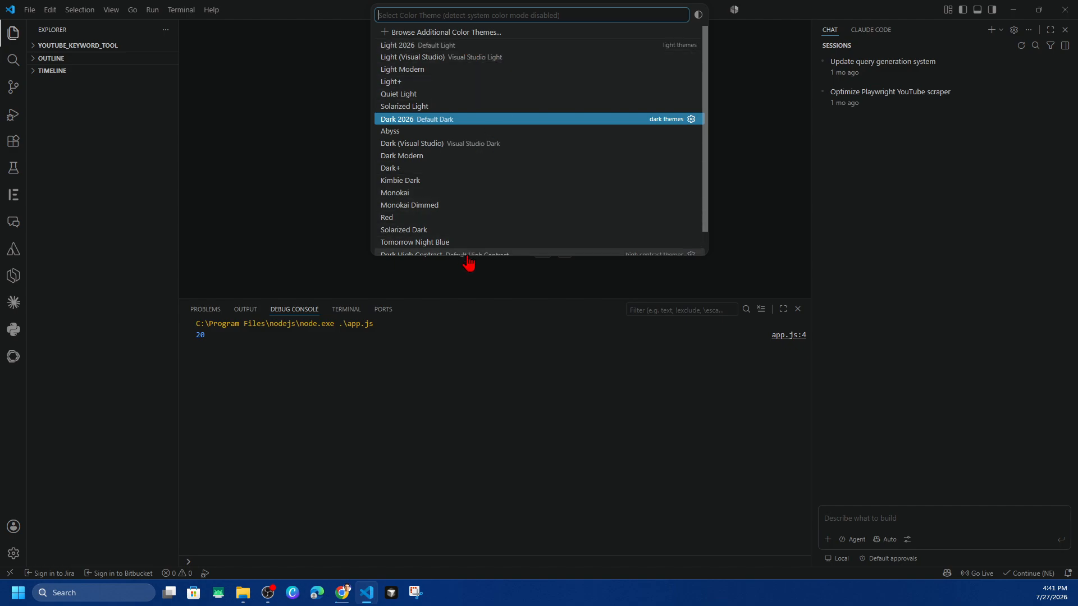
click(427, 107)
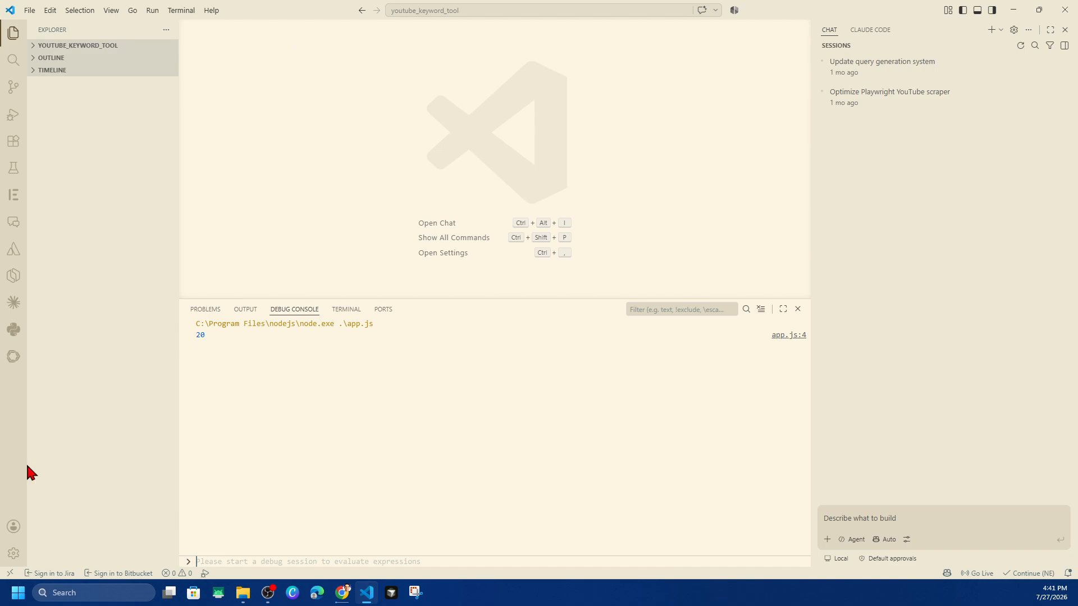
Set the editor's color theme to Dark+
key(ctrl+k)
key(ctrl+t)
click(438, 168)
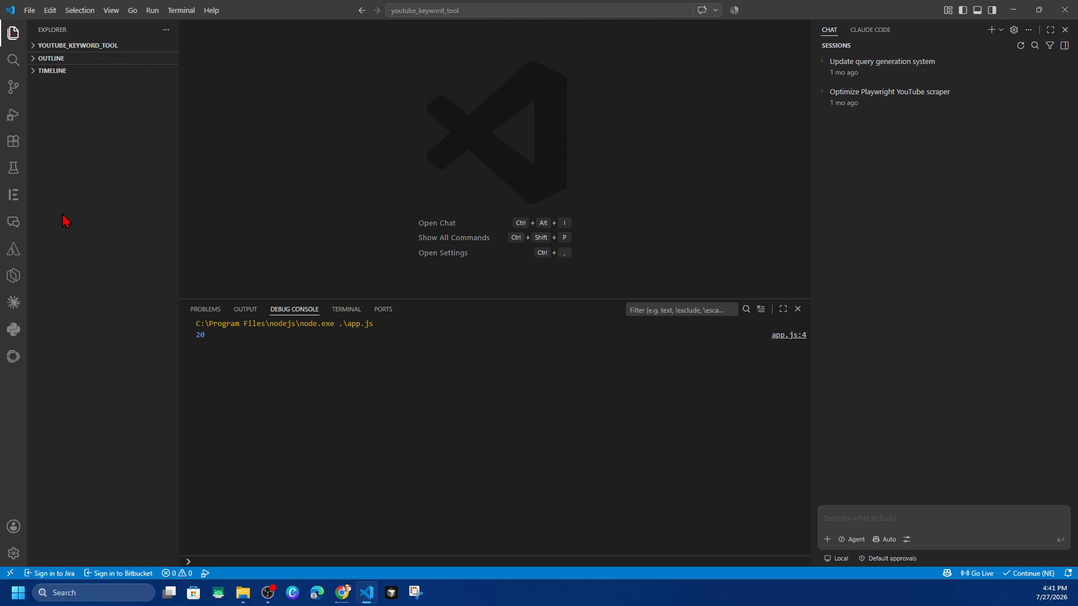
Search the extension marketplace for "Prettier - Code Formatter" and install Prettier's own extension, trusting its publisher
click(14, 142)
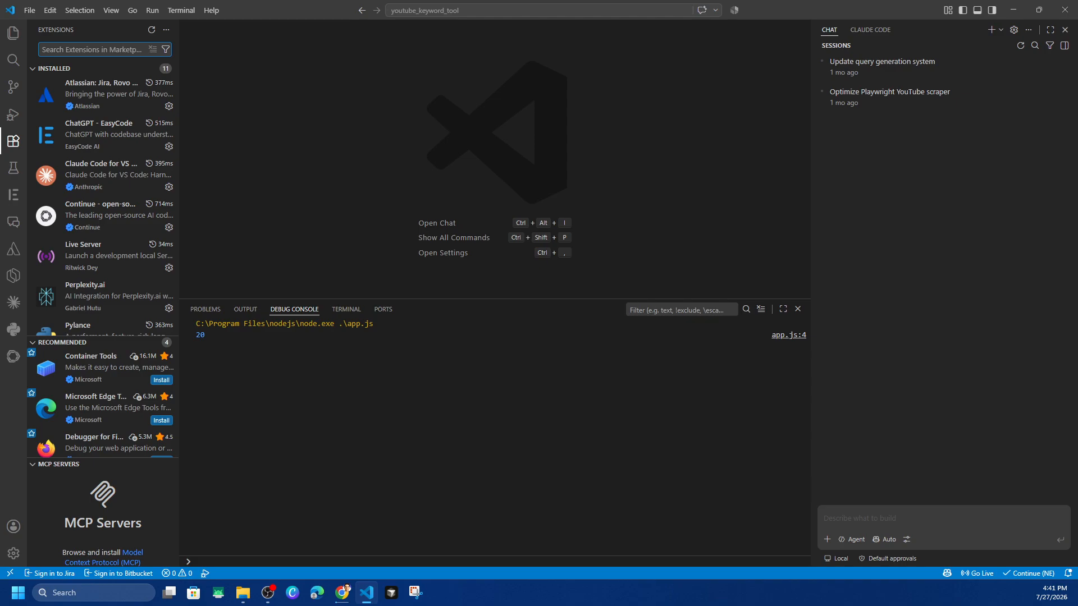
text(Prettier - Code Formatter)
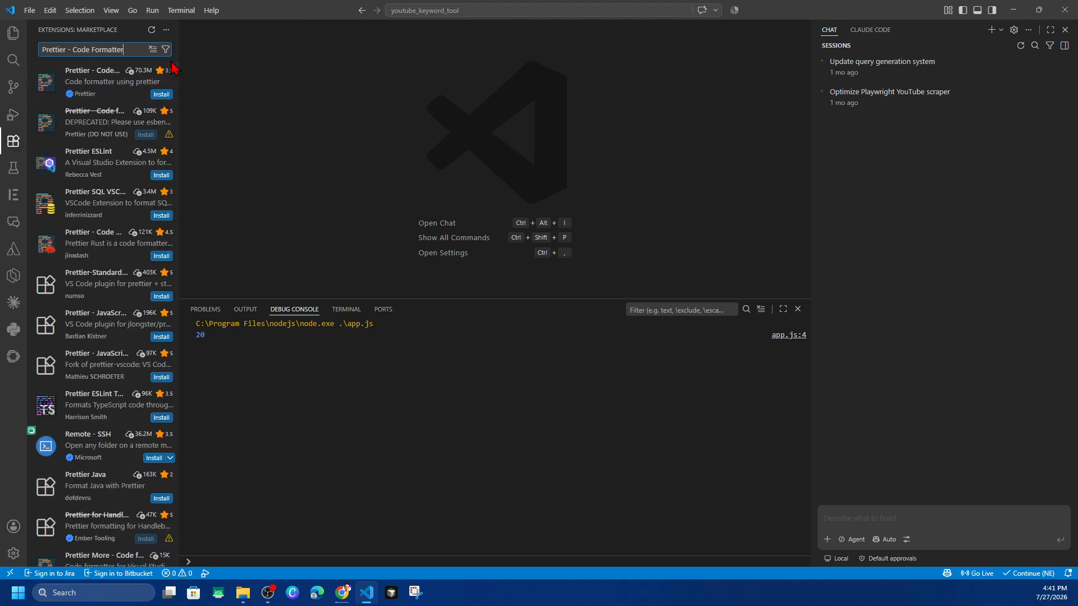
click(123, 97)
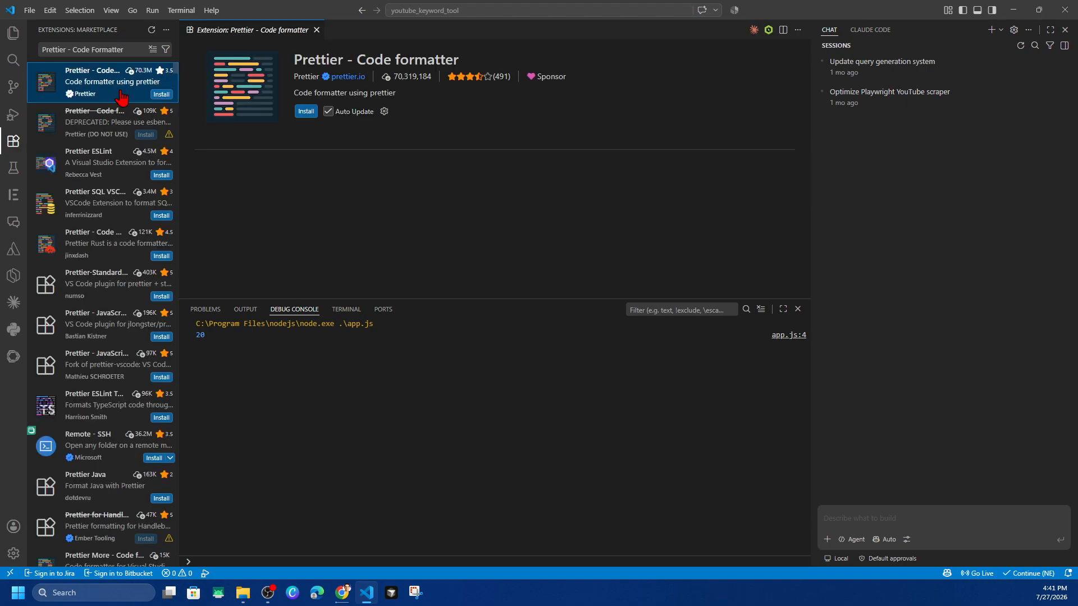
click(307, 112)
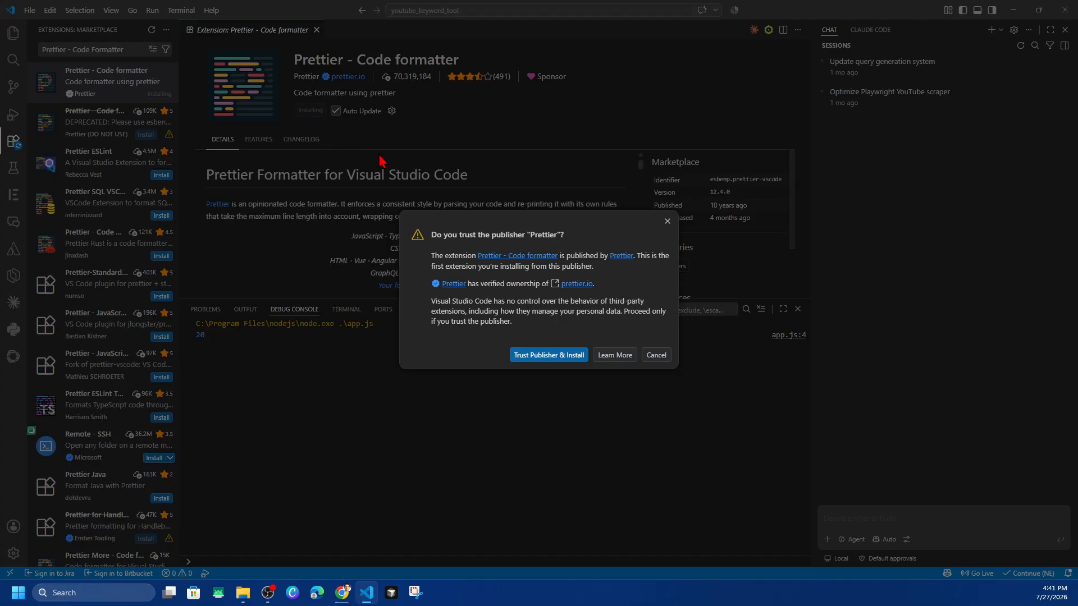
click(584, 355)
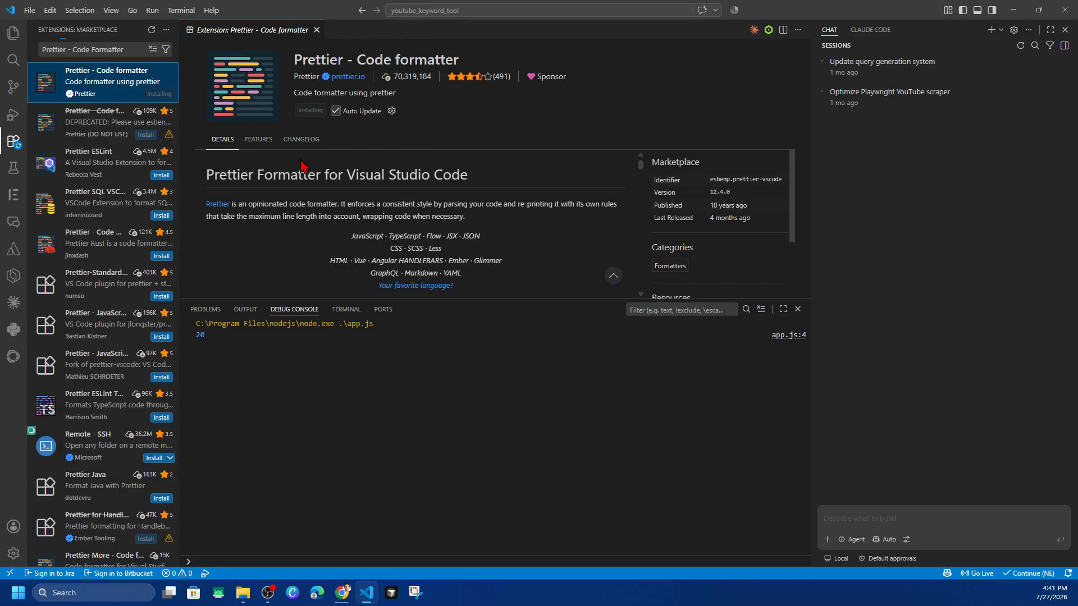
drag(348, 204, 458, 202)
click(495, 203)
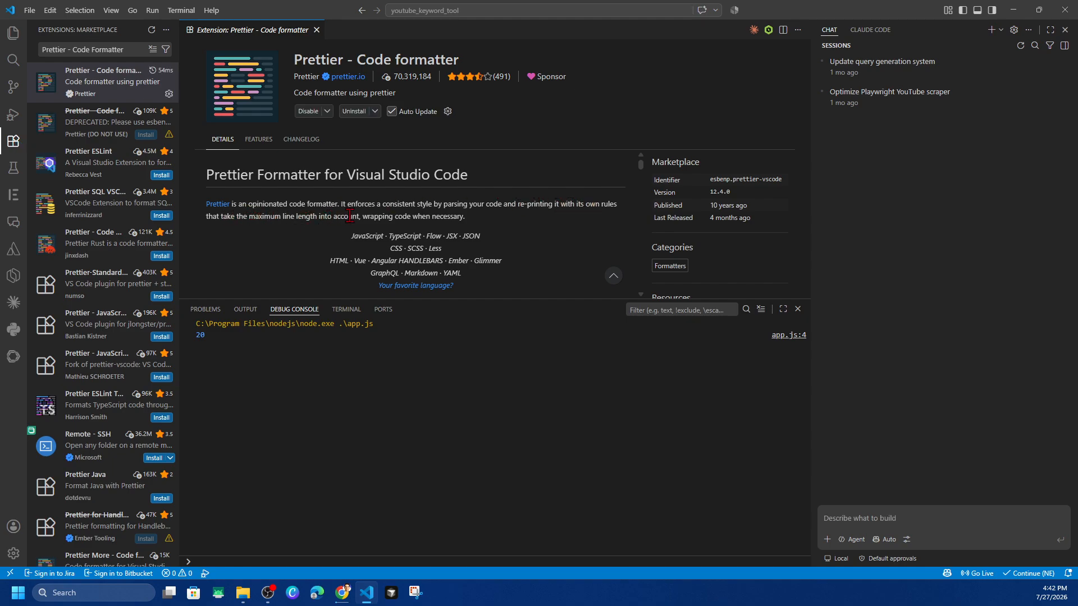
drag(387, 217, 469, 222)
click(469, 223)
Search the extension marketplace for "Code Runner" and view the first extension's details
key(alt+Tab)
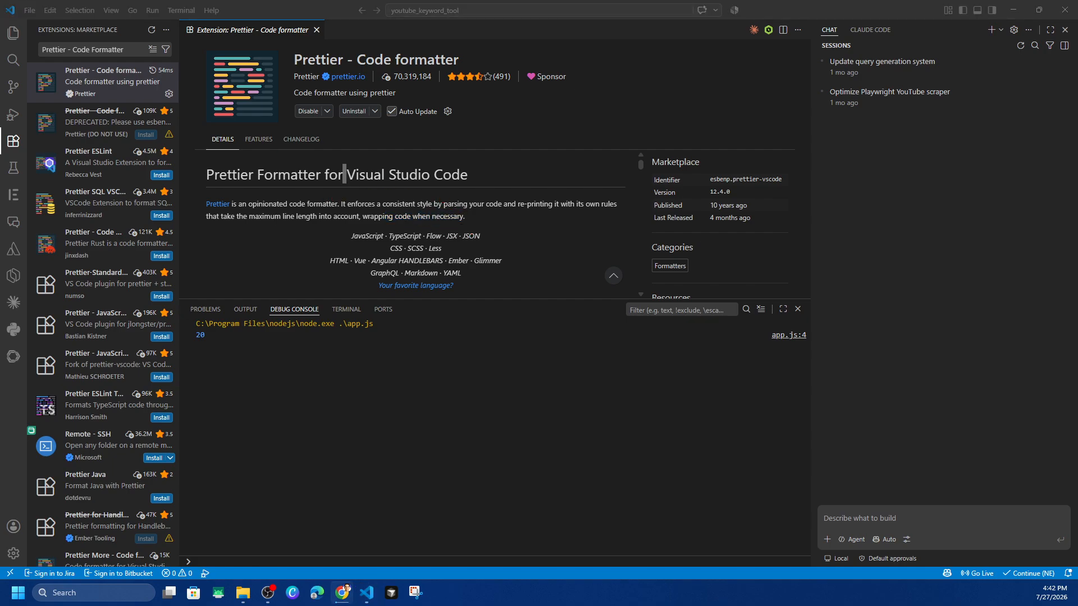
click(134, 52)
key(ctrl+a)
text(Code Runner)
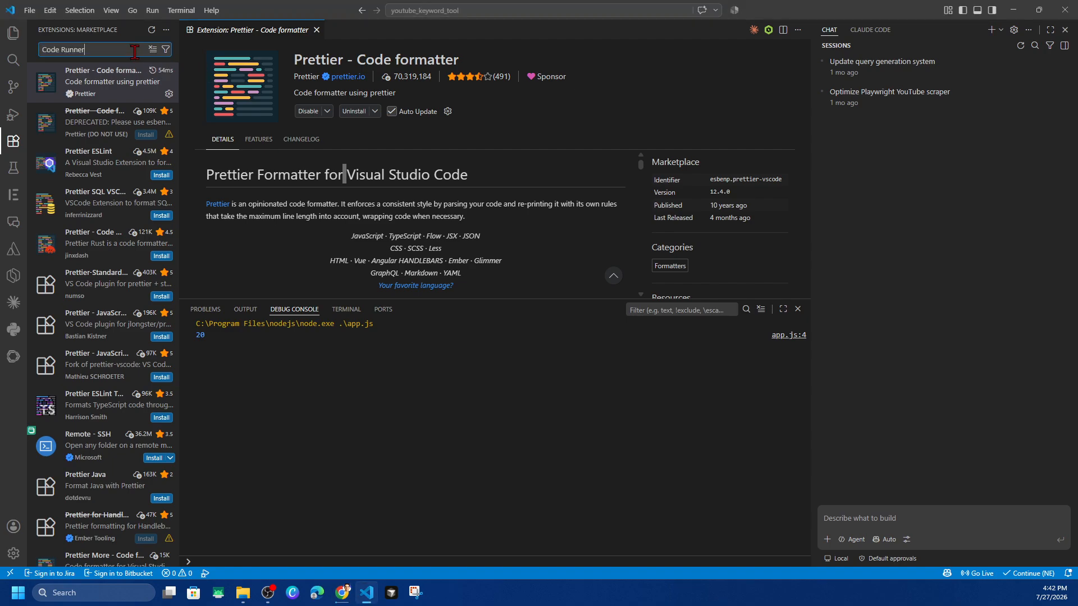
click(112, 84)
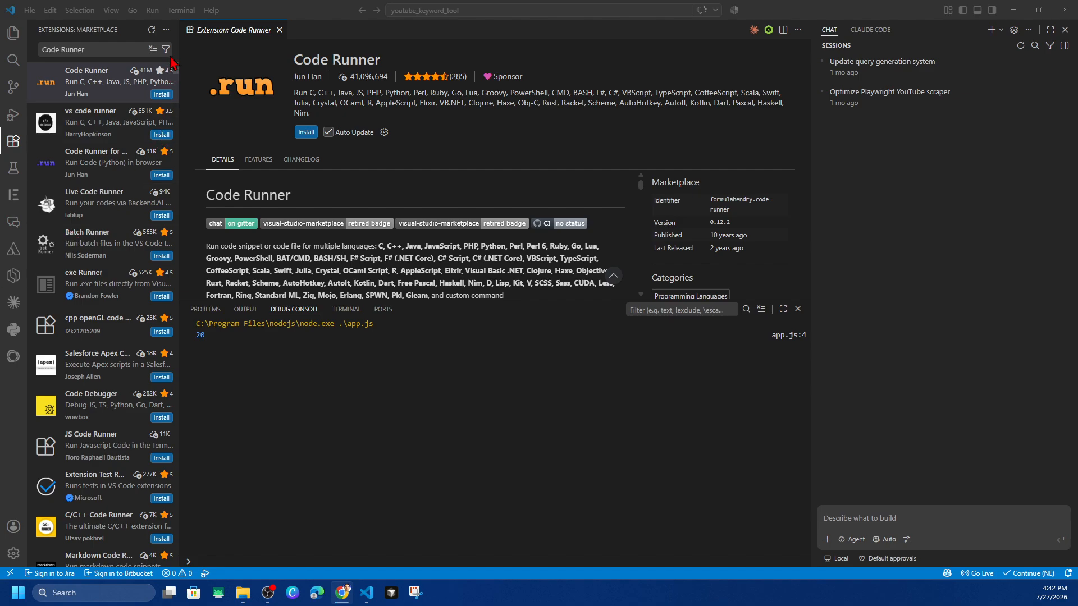
Look up "Auto Rename Tag" in the extension marketplace and view the first extension's details
click(111, 50)
key(ctrl+a)
text(Auto Rename Tag)
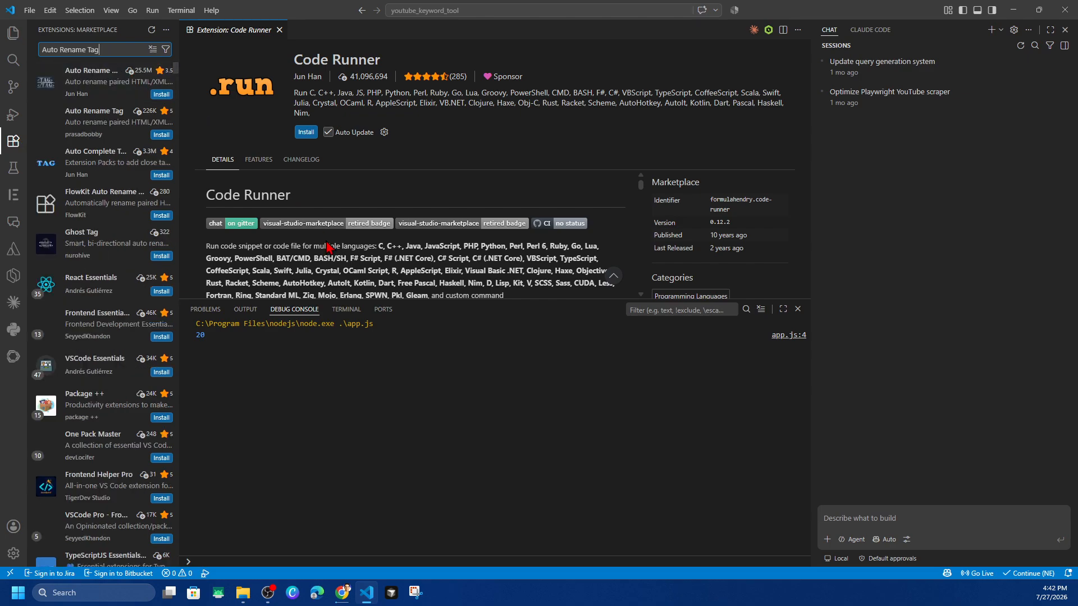
click(86, 91)
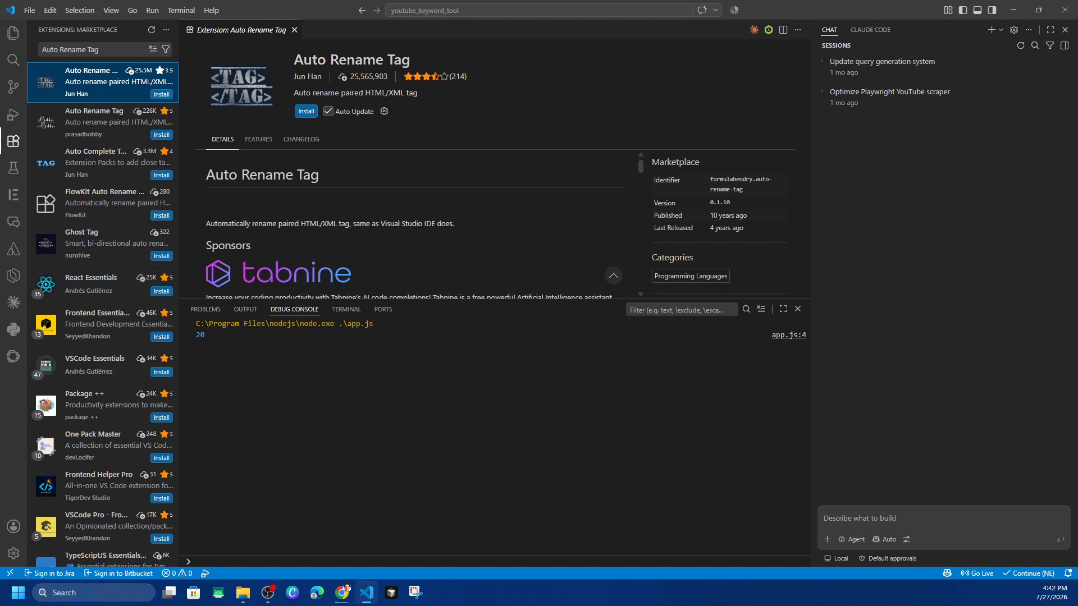
Find "Material Icon Theme" in the extension marketplace and view the first extension's details
triple_click(109, 50)
text(Material Icon Theme)
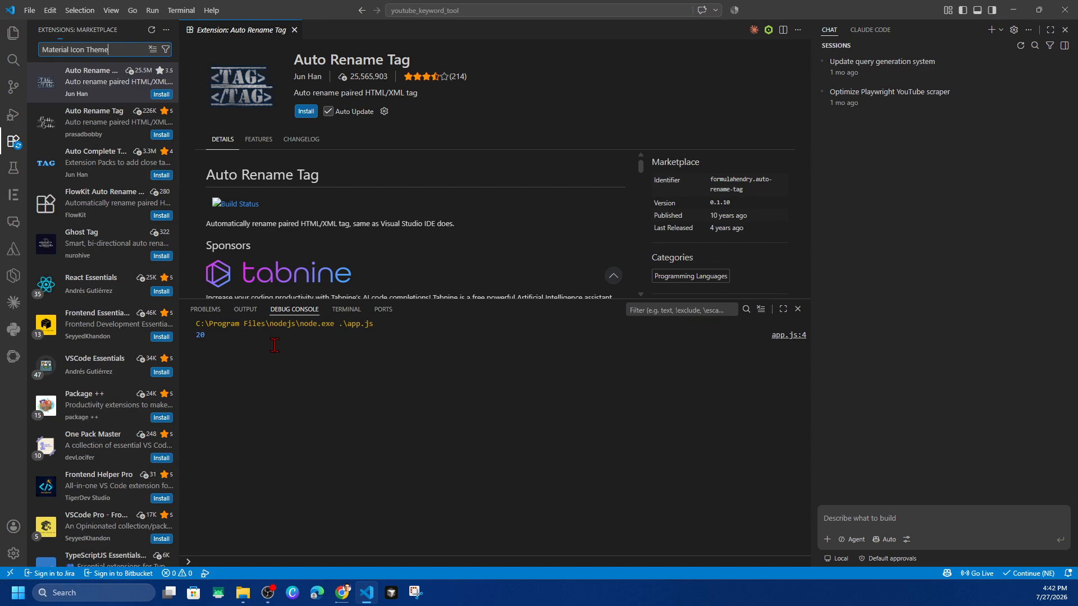
click(82, 78)
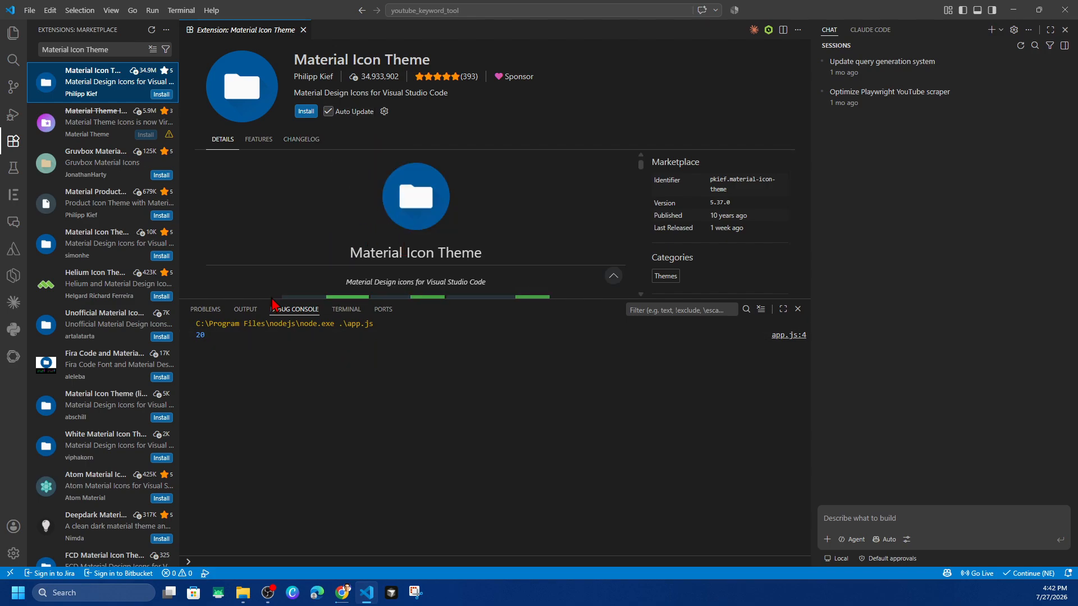
Create a folder named Test Website on the C: drive and open it as the project folder
key(alt+Tab)
click(28, 143)
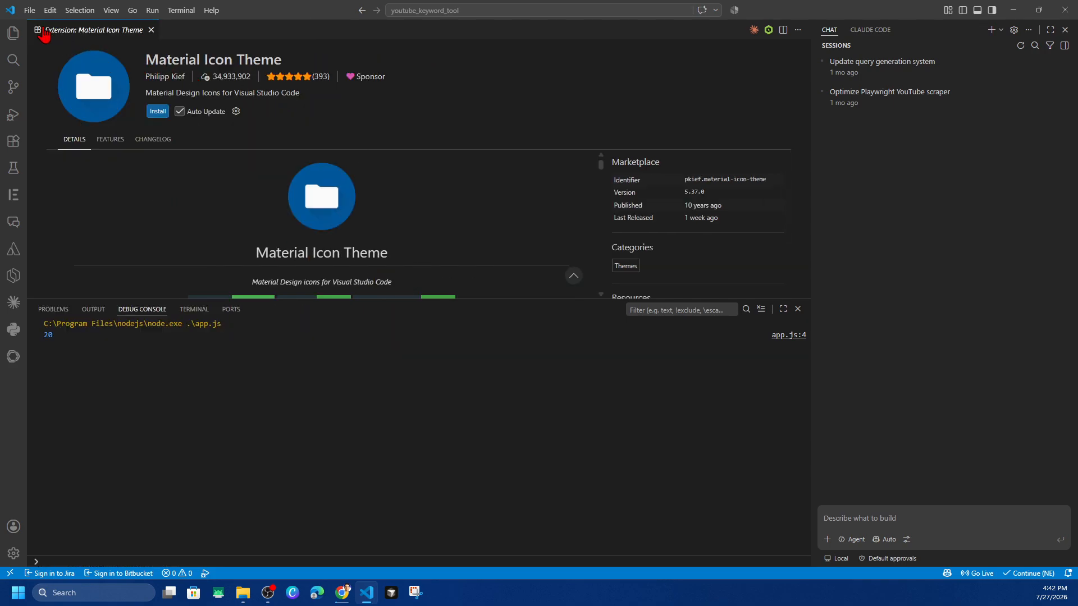
click(29, 10)
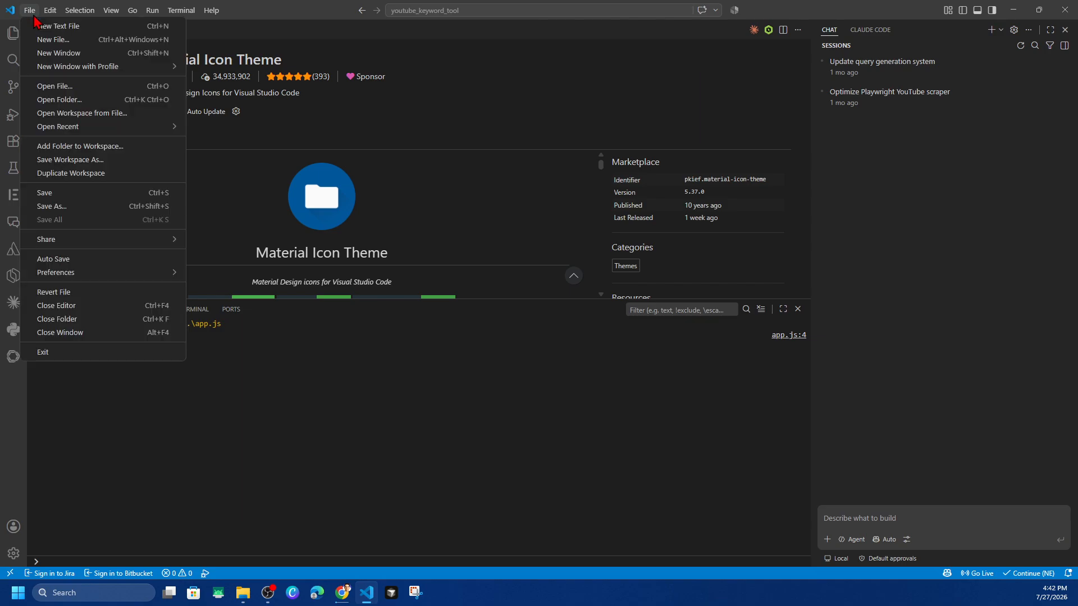
click(129, 100)
click(63, 221)
right_click(424, 193)
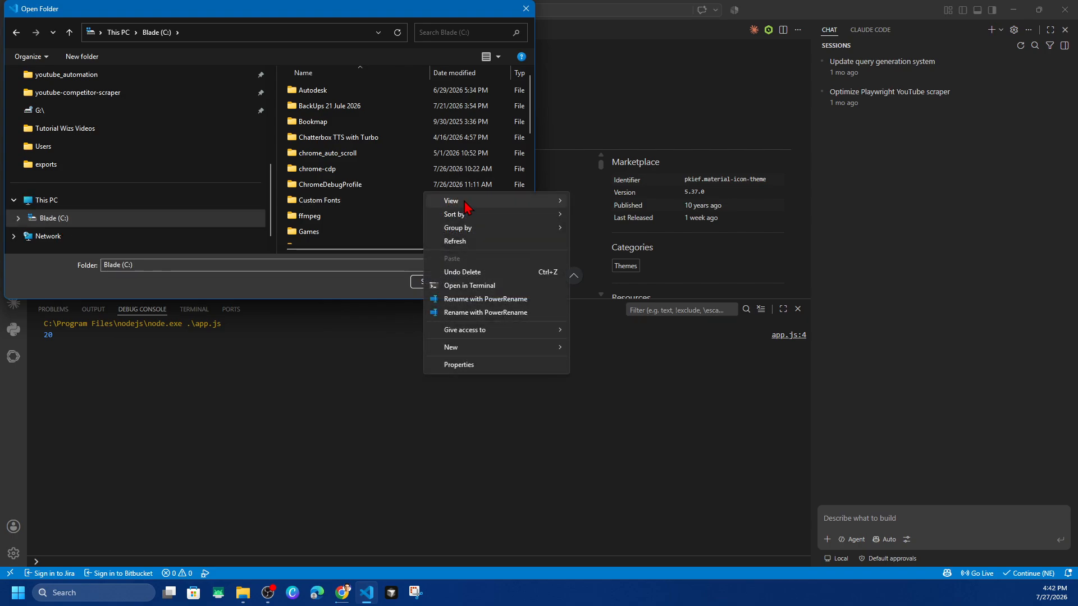
mouse_move(498, 349)
click(590, 352)
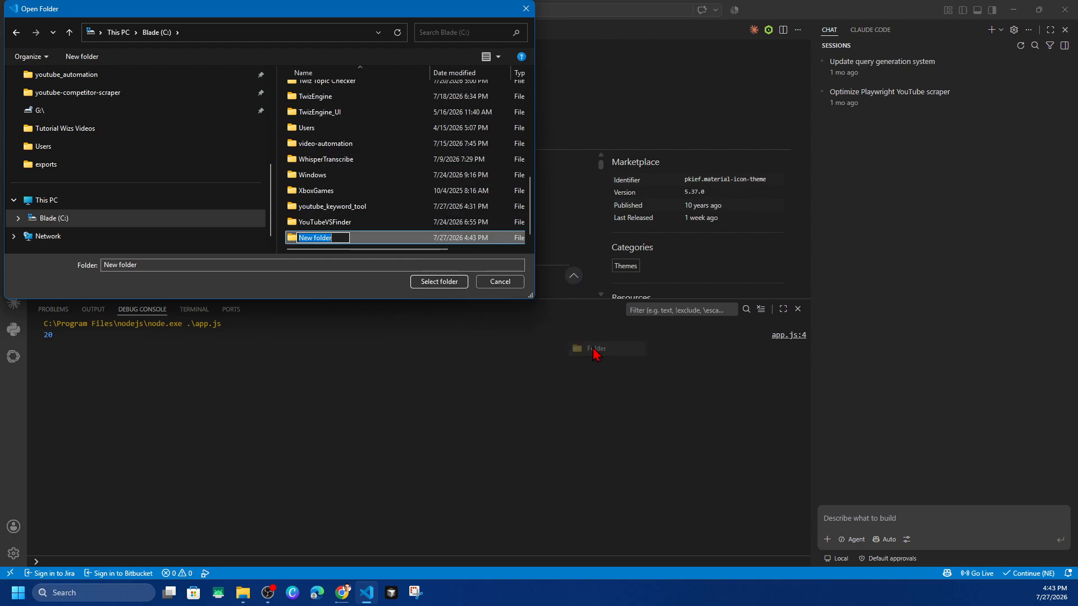
text(T)
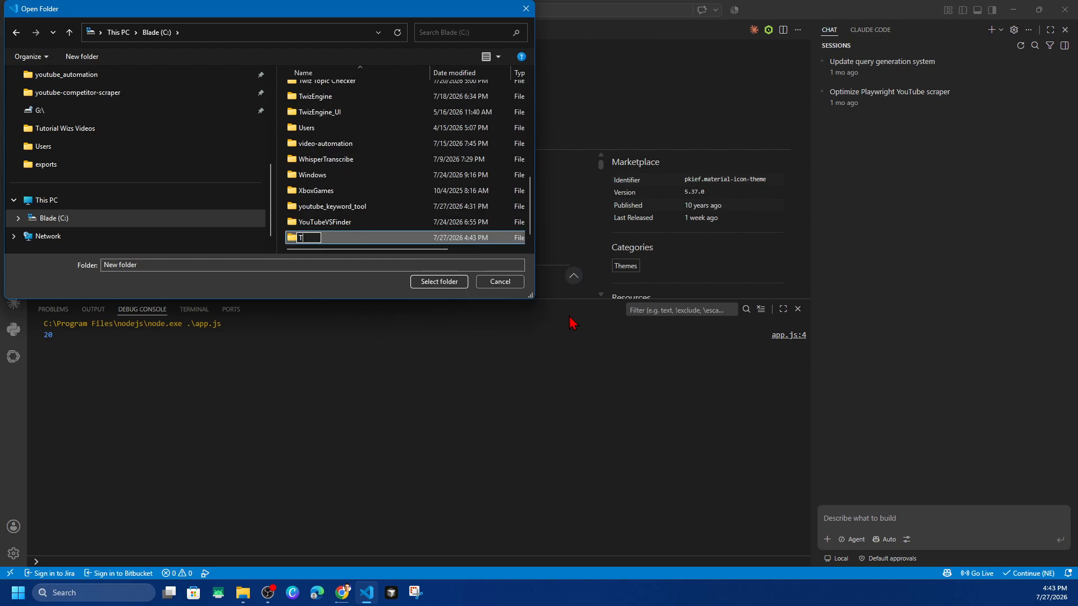
text(est Projec)
text(Website)
click(433, 283)
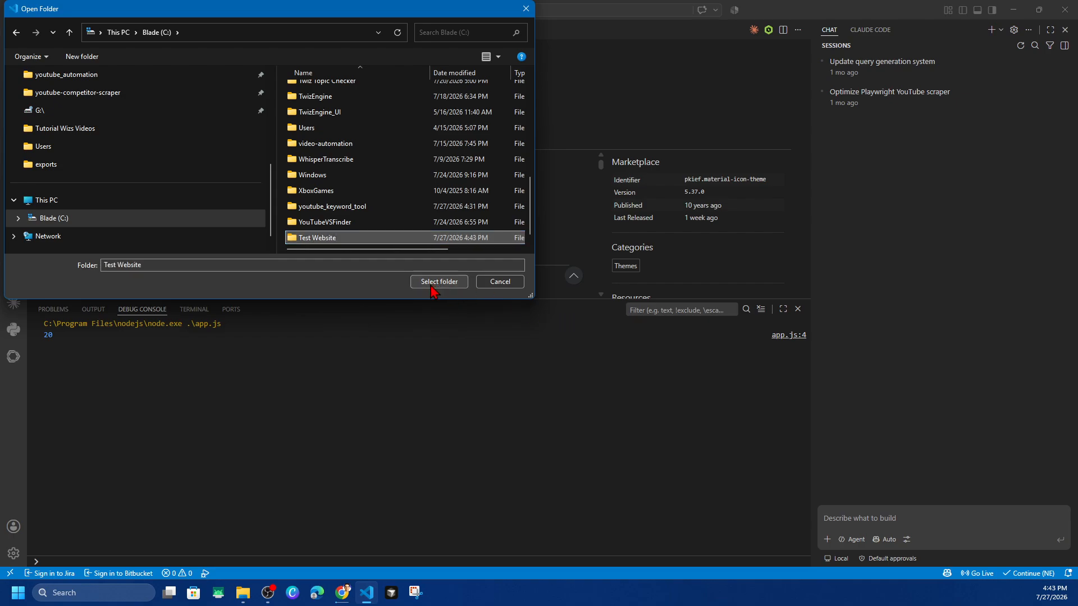
click(432, 286)
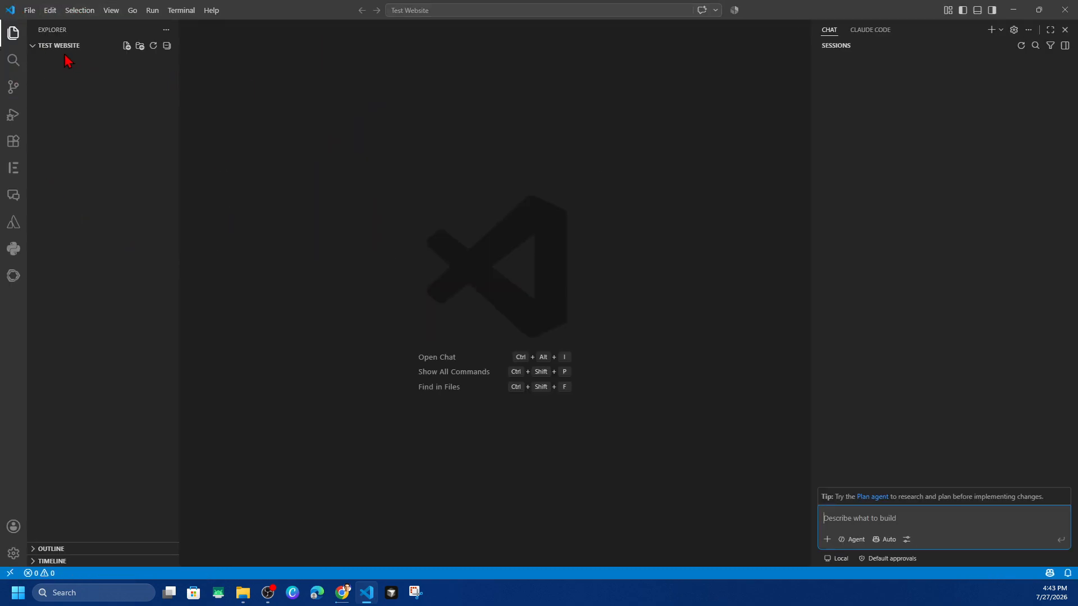
click(13, 35)
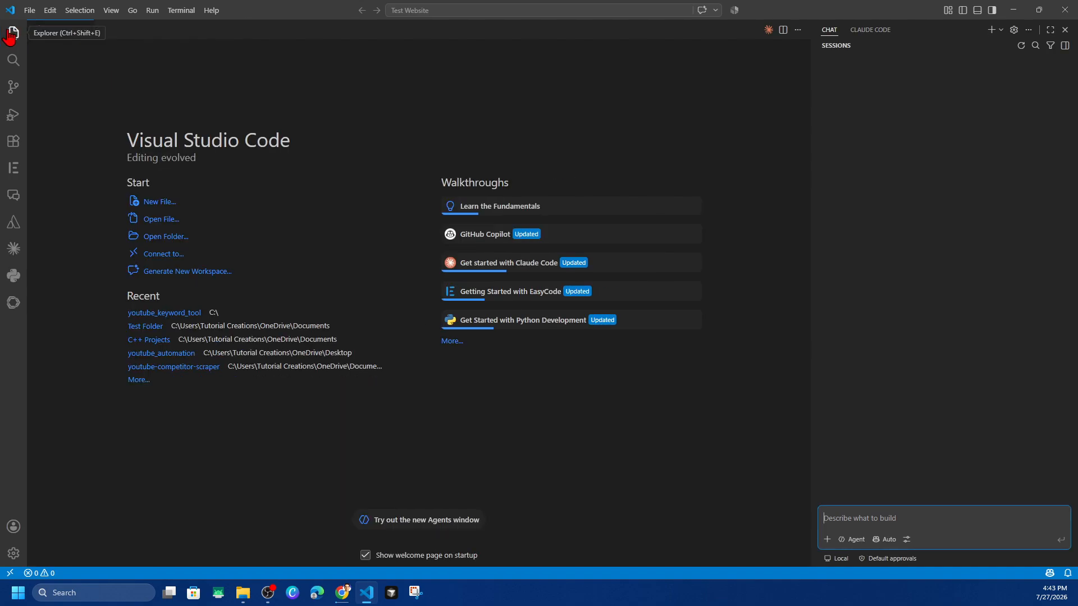
click(11, 35)
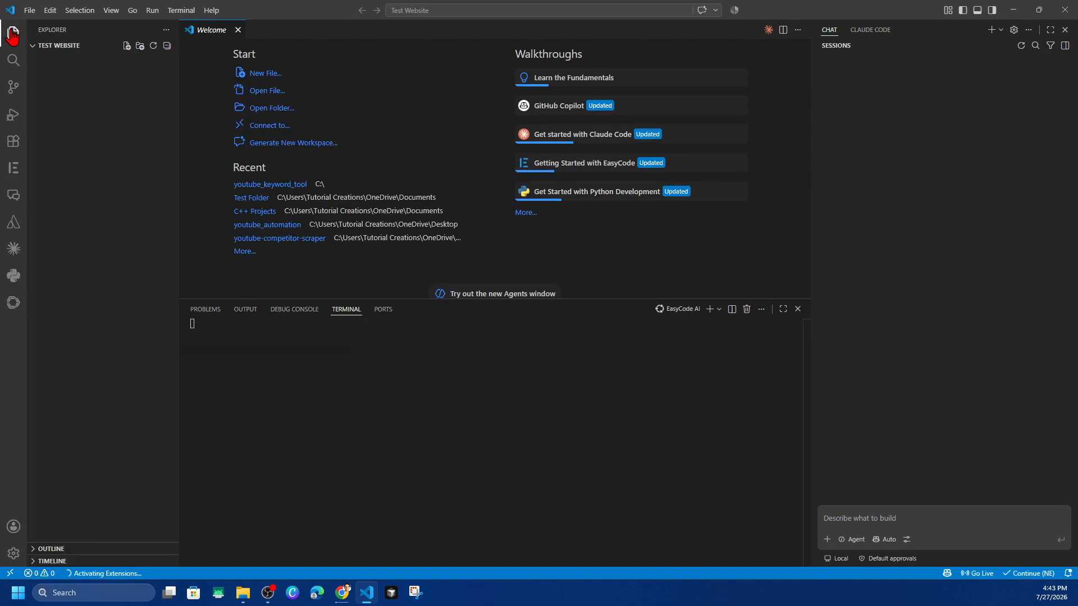
click(70, 47)
click(70, 47)
Create a new file named index.html in the Test Website folder
right_click(85, 101)
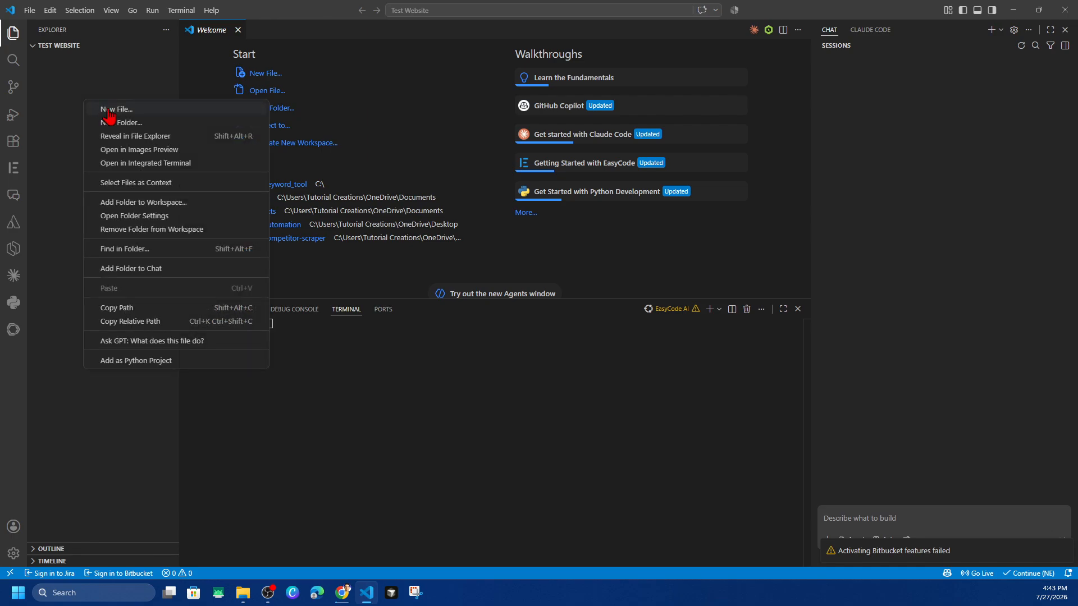
click(112, 110)
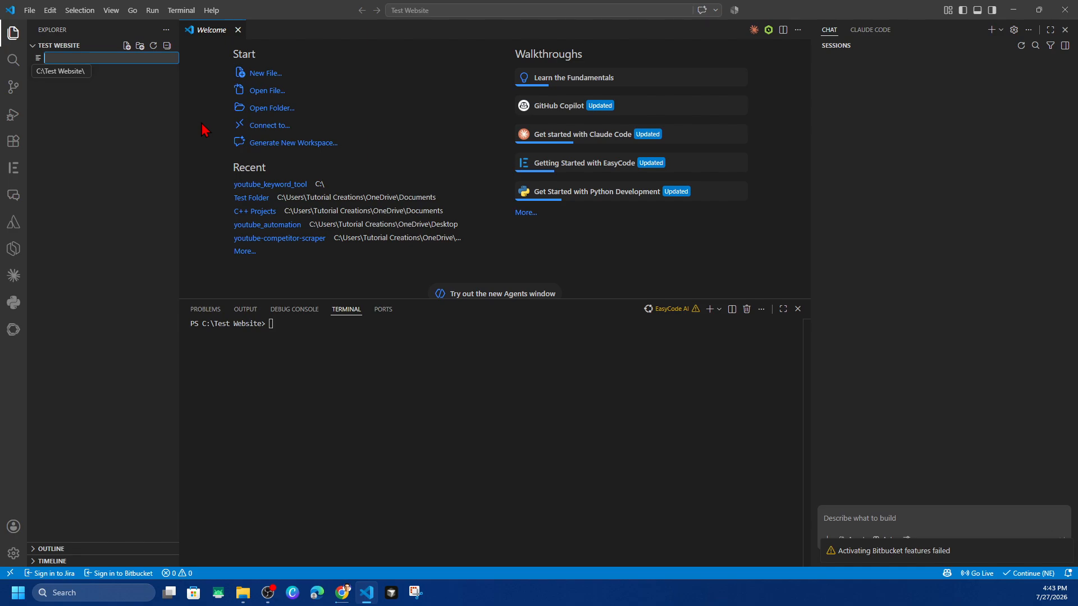
text(index.html)
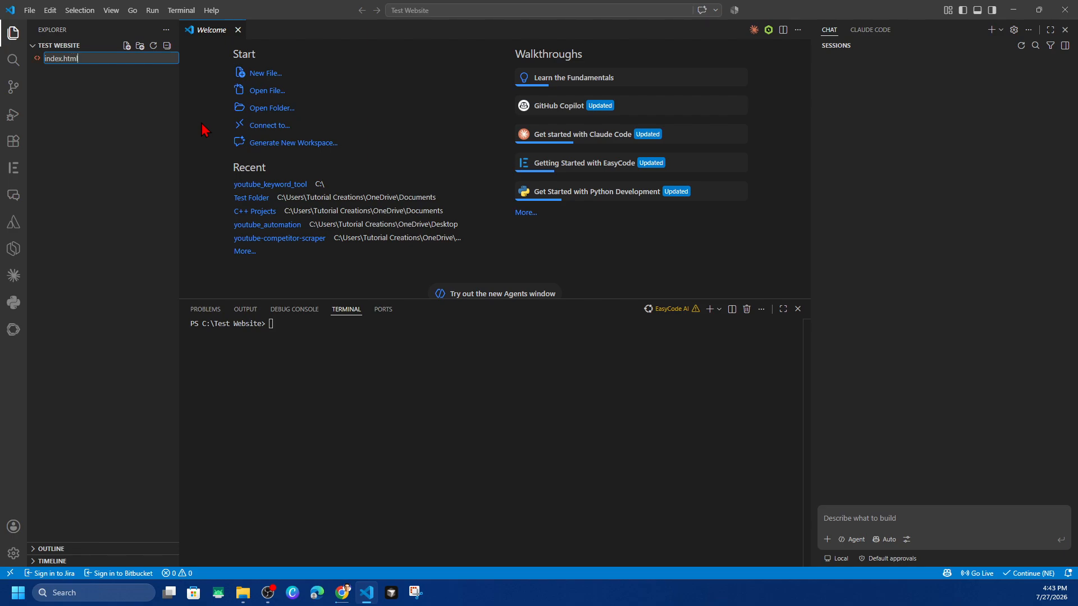
key(Return)
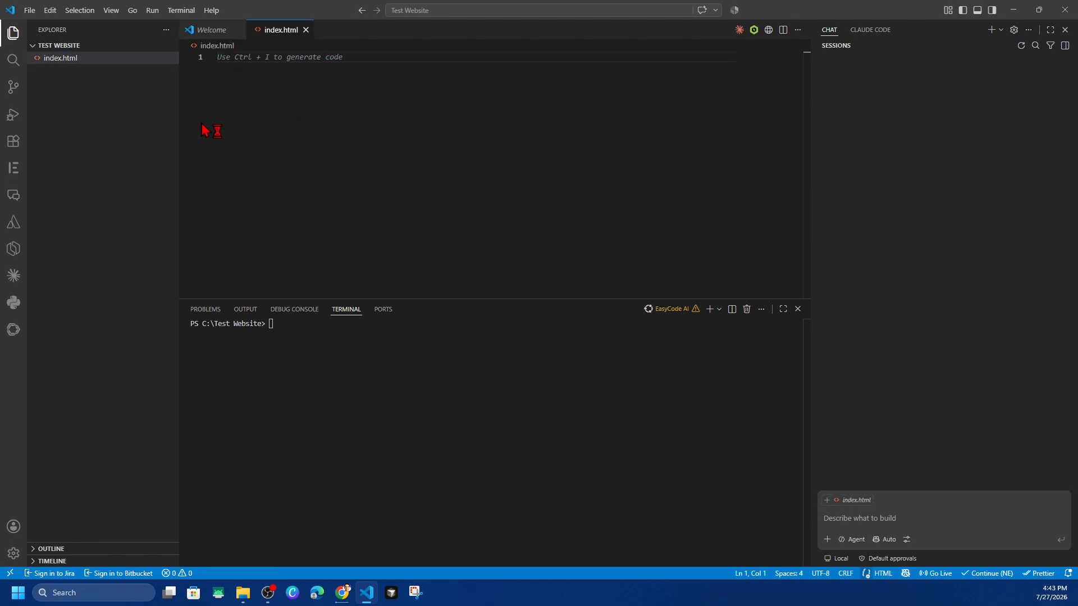
Insert and save HTML titled "My First Website" with heading "Hello World!" and paragraph "This website was created in Visual Studio Code."
text(<!DOCTYPE html> <html> <head>     <title>My First Website</title> </head>  <body>     <h1>Hello World!</h1>     <p>This website was created in Visual Studio Code.</p> </body> </html>)
click(298, 88)
drag(256, 134, 446, 144)
click(447, 143)
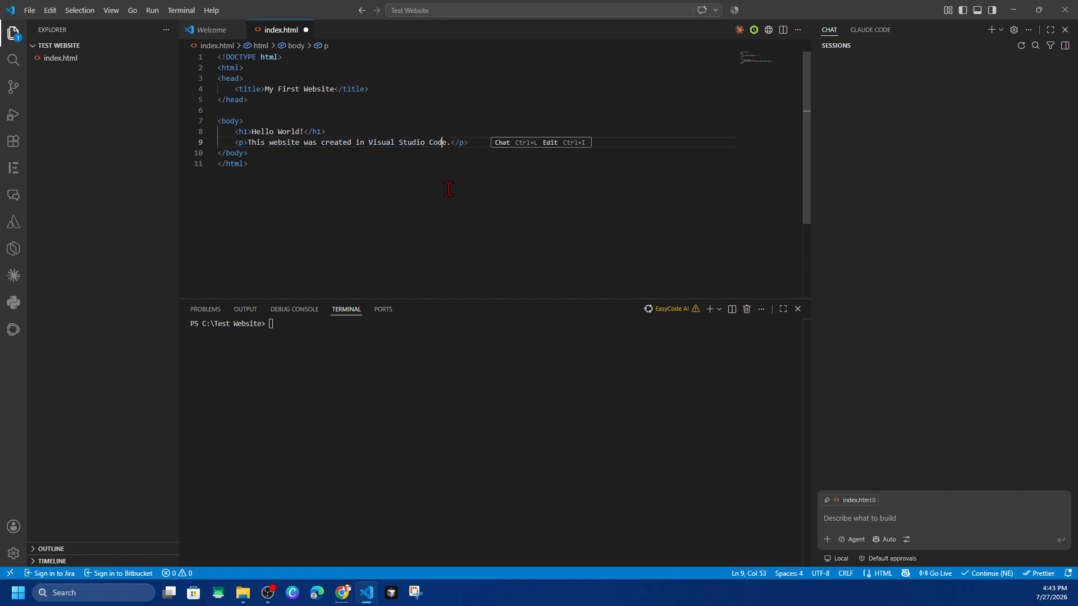
click(309, 172)
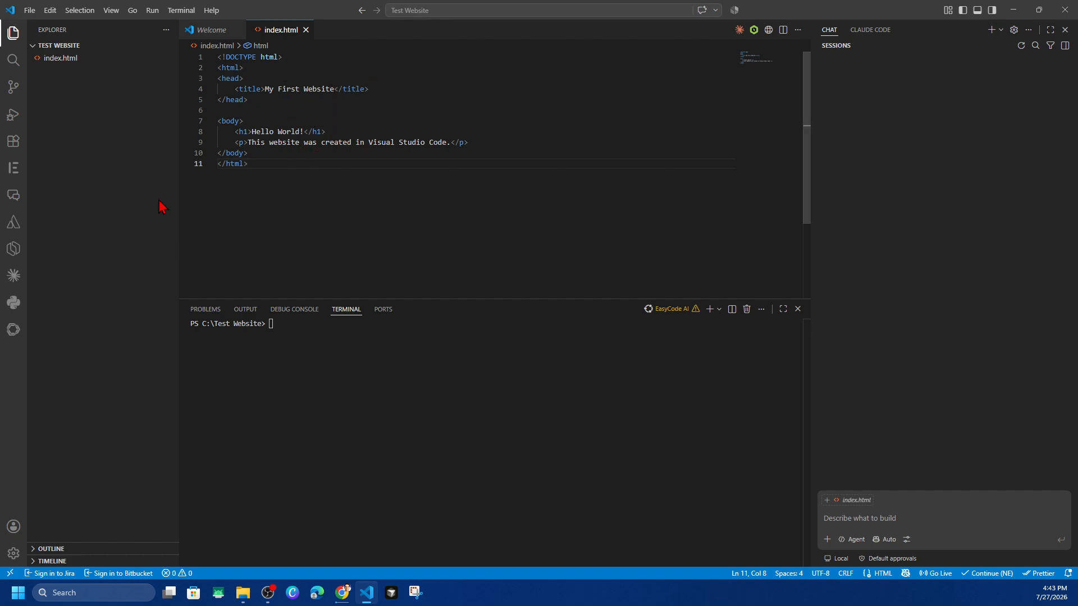
Reveal index.html in File Explorer and open it in Chrome to check the page's heading and paragraph
key(alt+Tab)
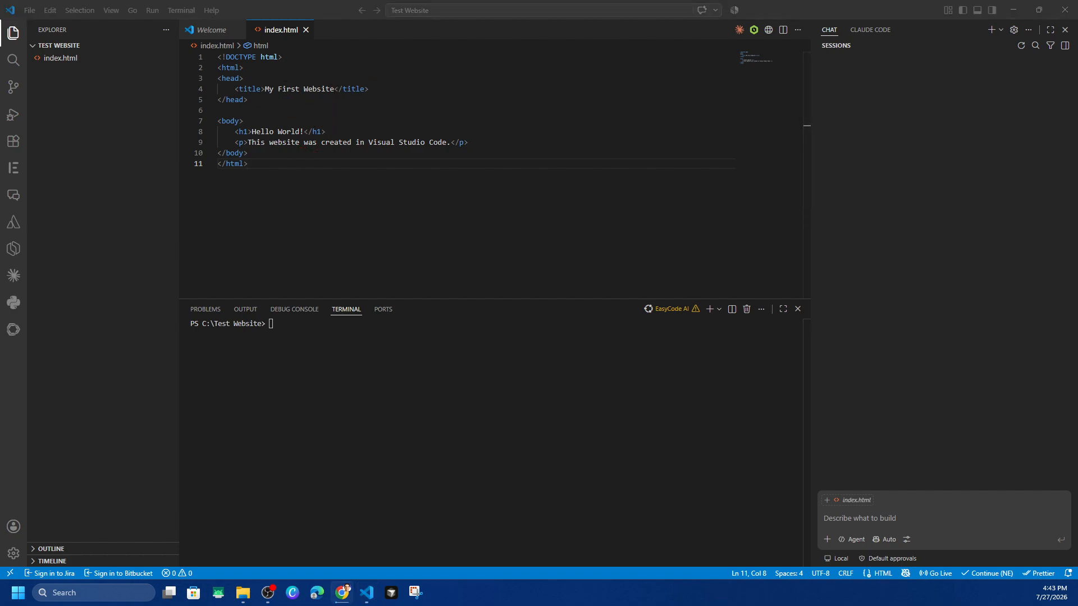
key(alt+Tab)
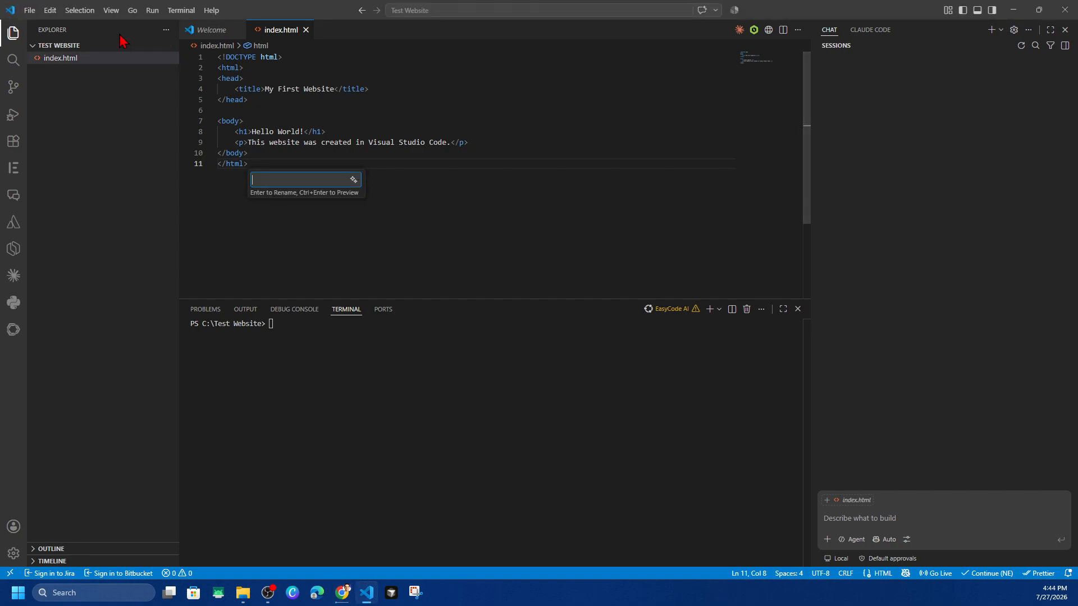
right_click(66, 59)
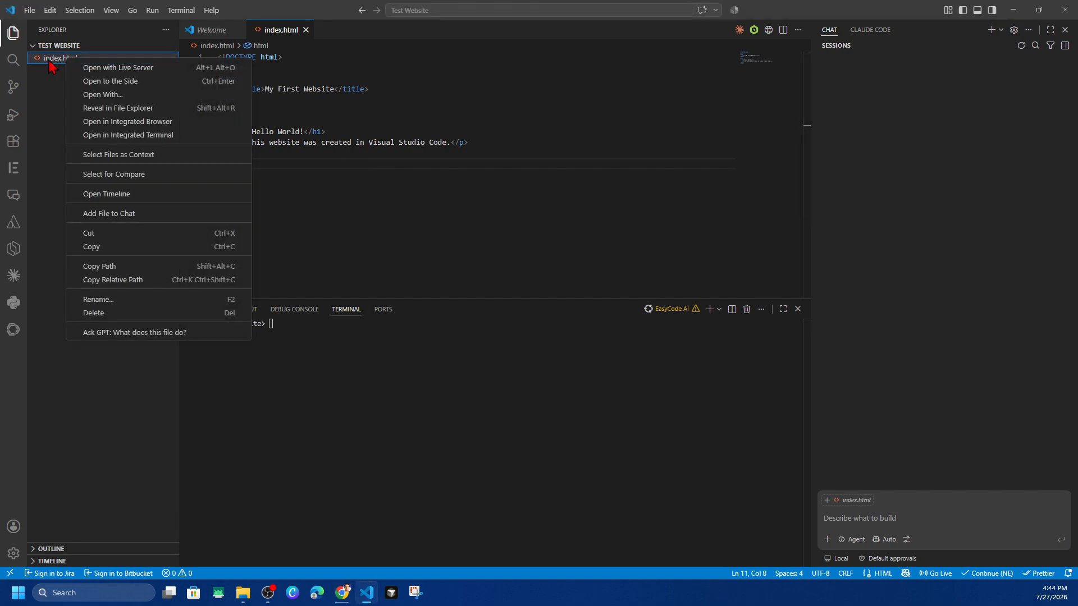
click(126, 109)
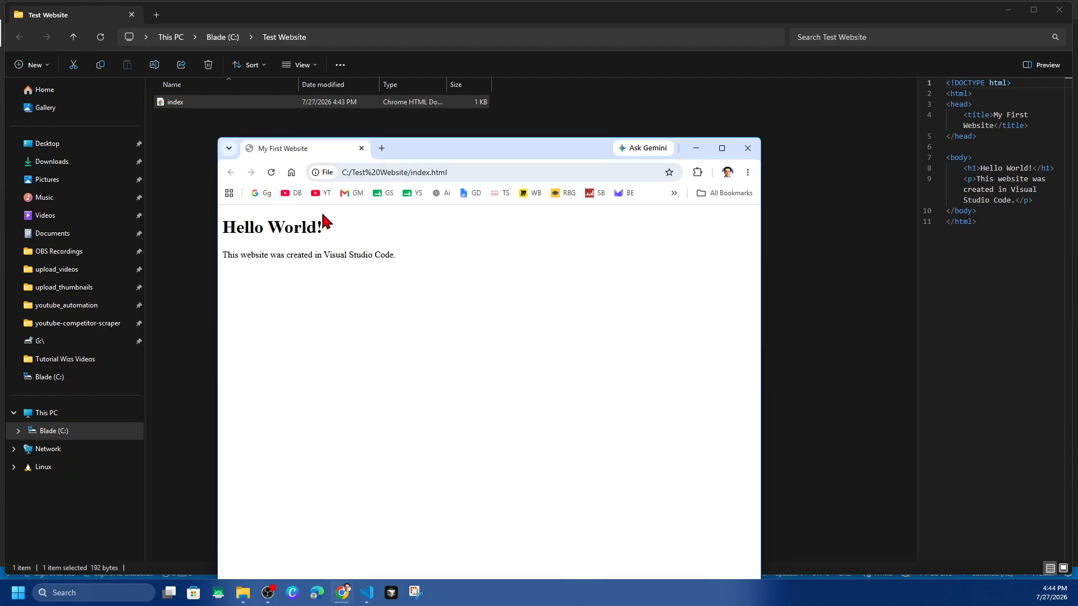
triple_click(271, 229)
triple_click(284, 250)
click(419, 269)
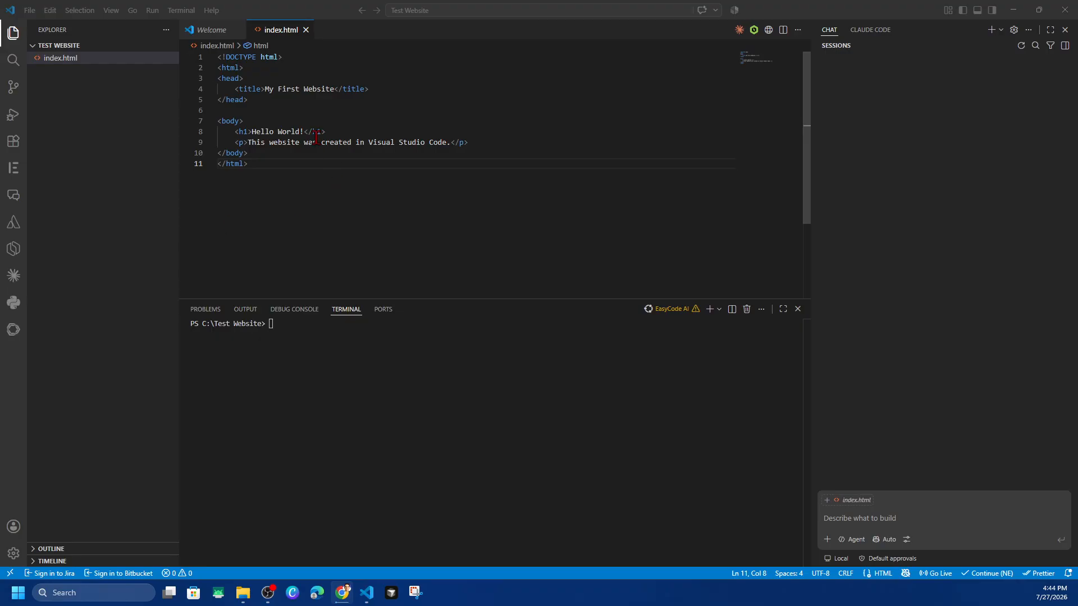
drag(269, 90, 332, 90)
drag(254, 136, 303, 143)
click(304, 143)
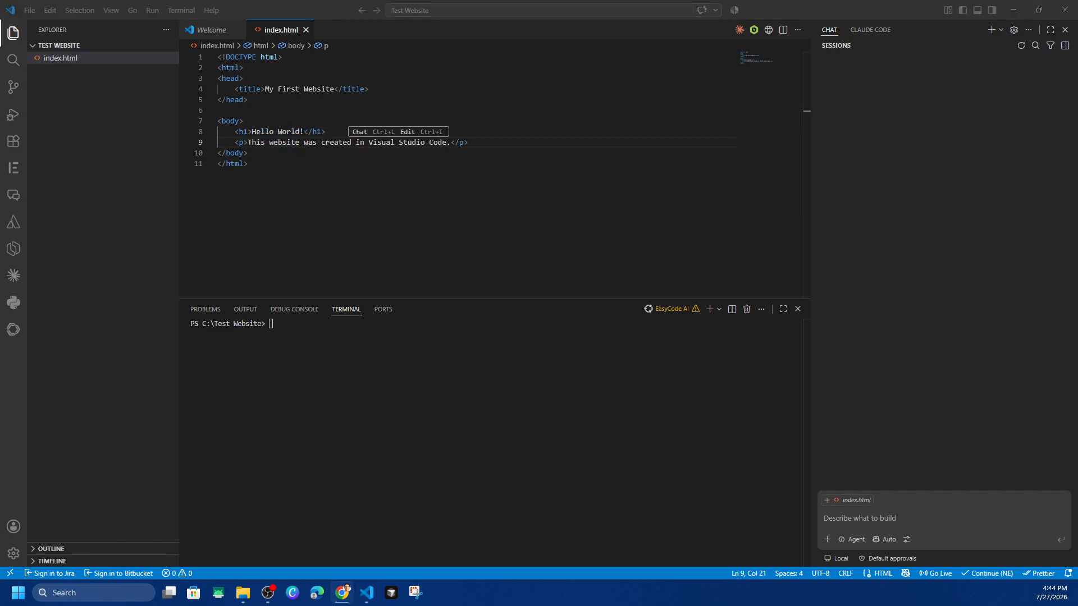
Search the settings for "Auto Save" and set Files: Auto Save to onFocusChange
click(14, 555)
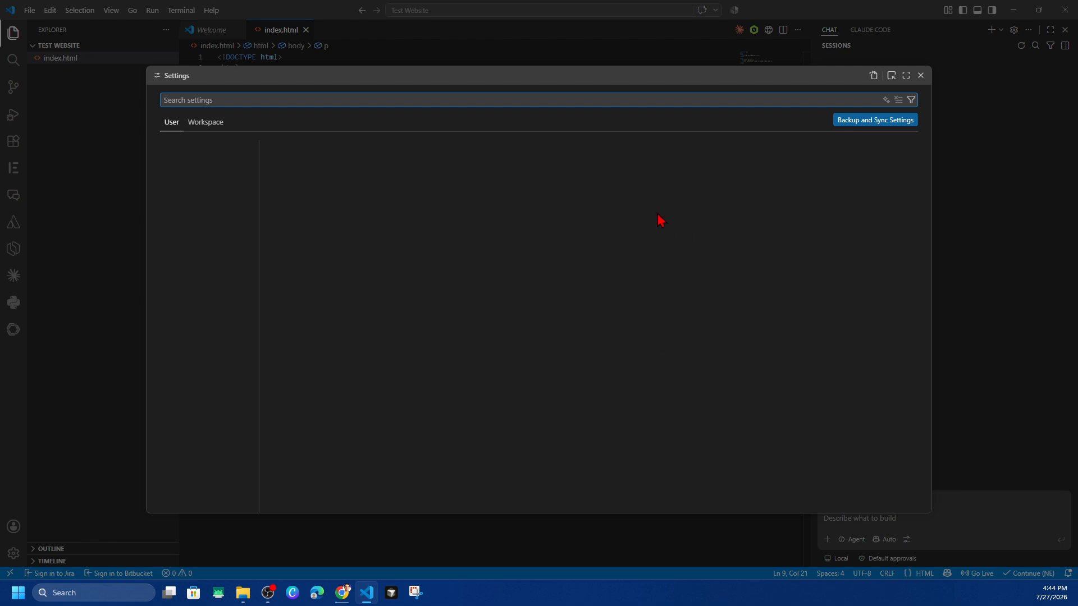
click(216, 100)
text(Auto Save)
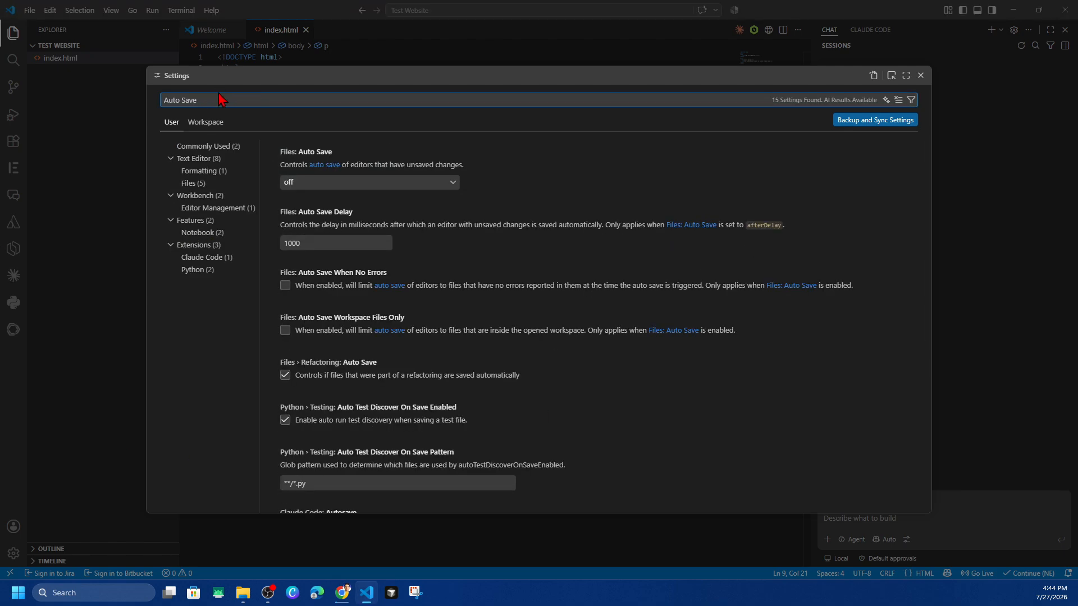
click(449, 185)
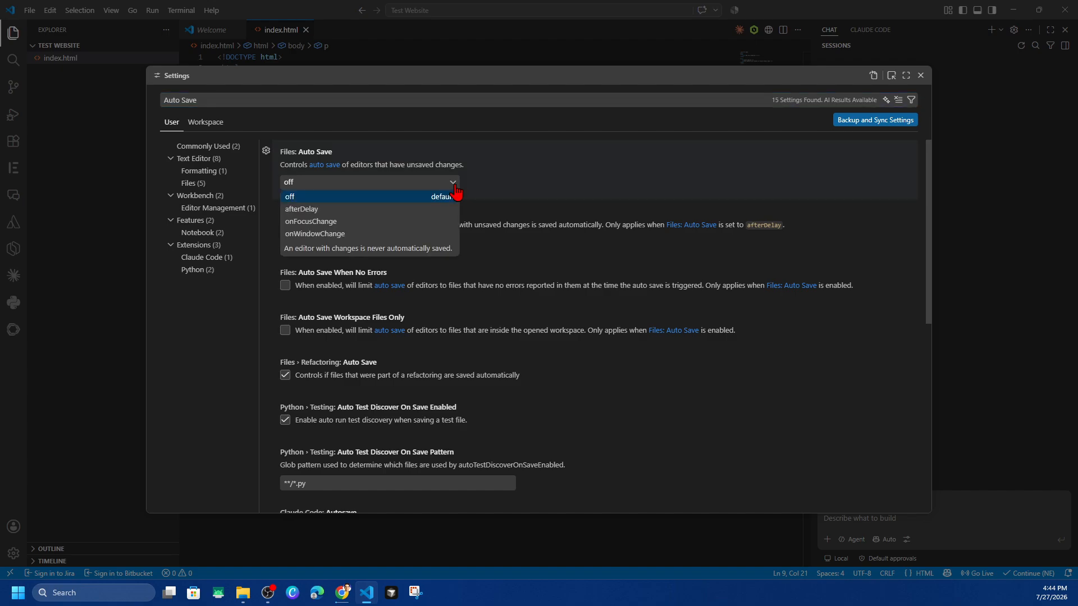
click(396, 224)
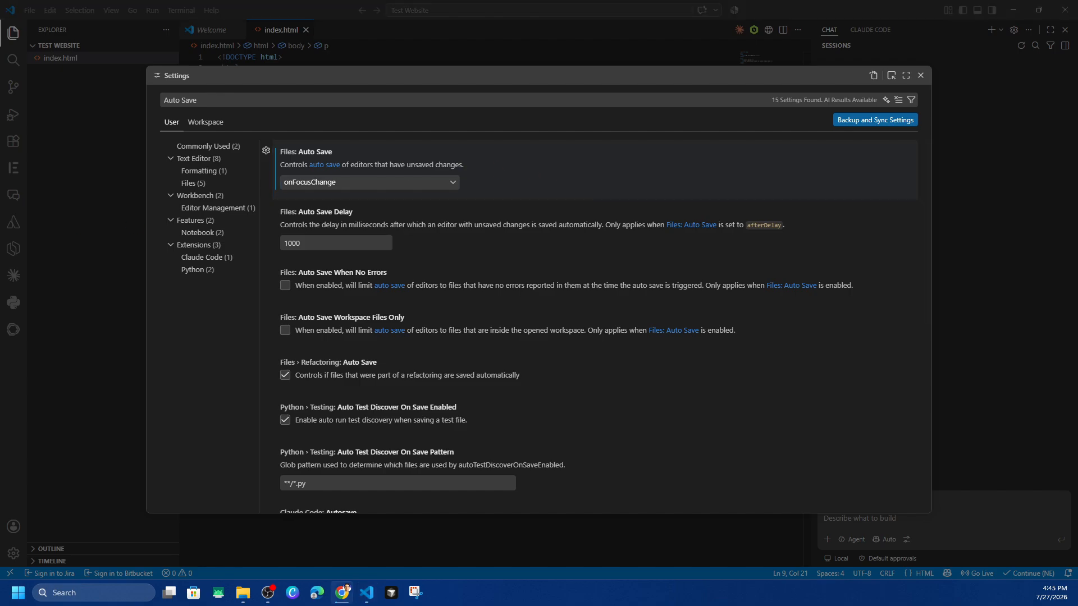
Search the settings for "Format On Save" and enable Editor: Format On Save
click(300, 122)
text(Format On Save)
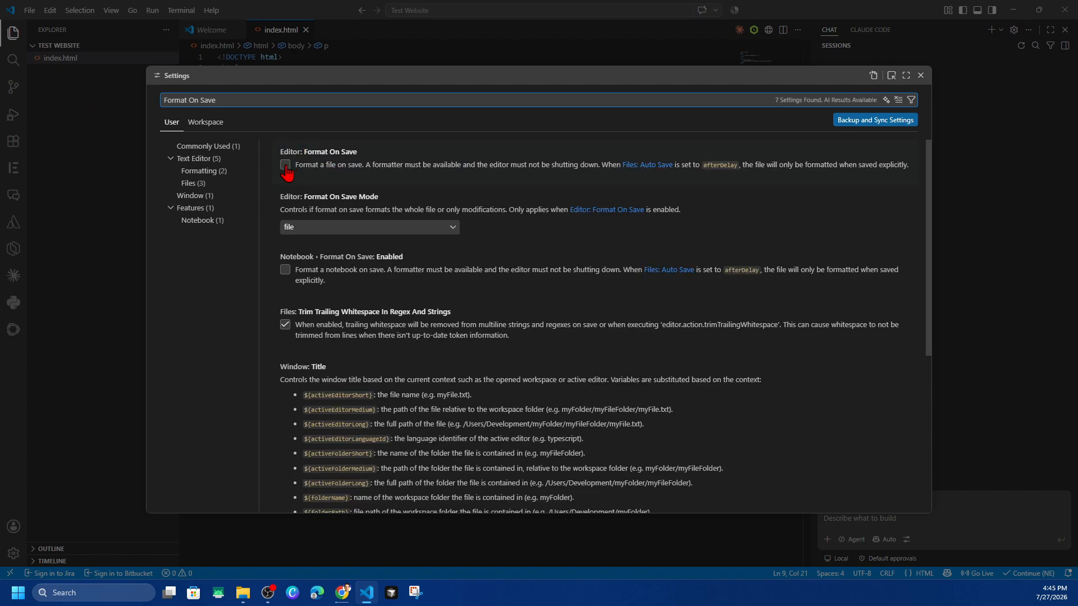
click(285, 166)
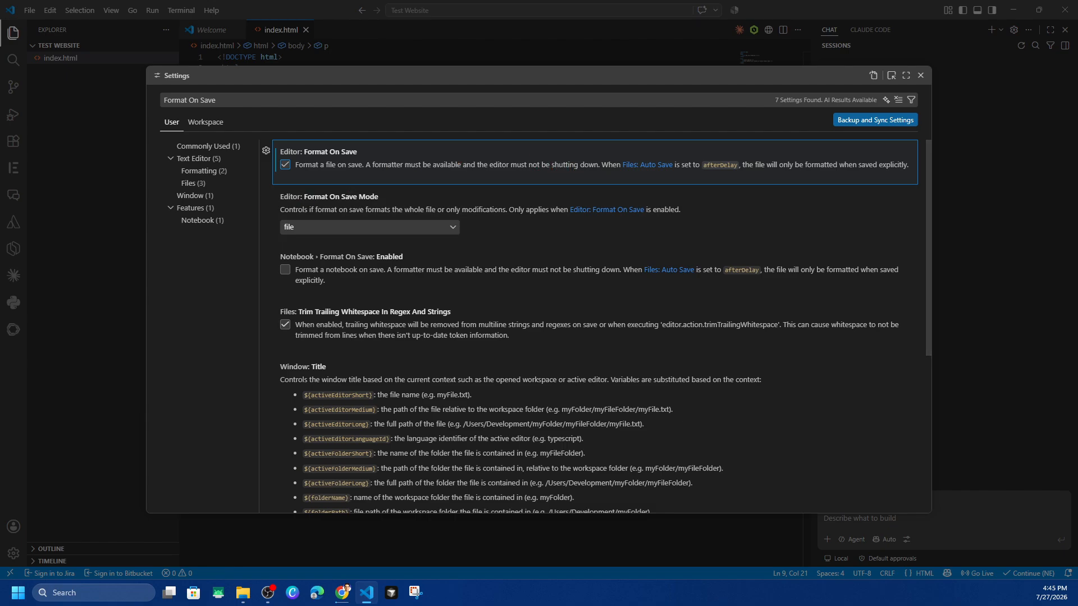
Search the settings for "Word Wrap" and set Editor: Word Wrap to on
key(alt+Tab)
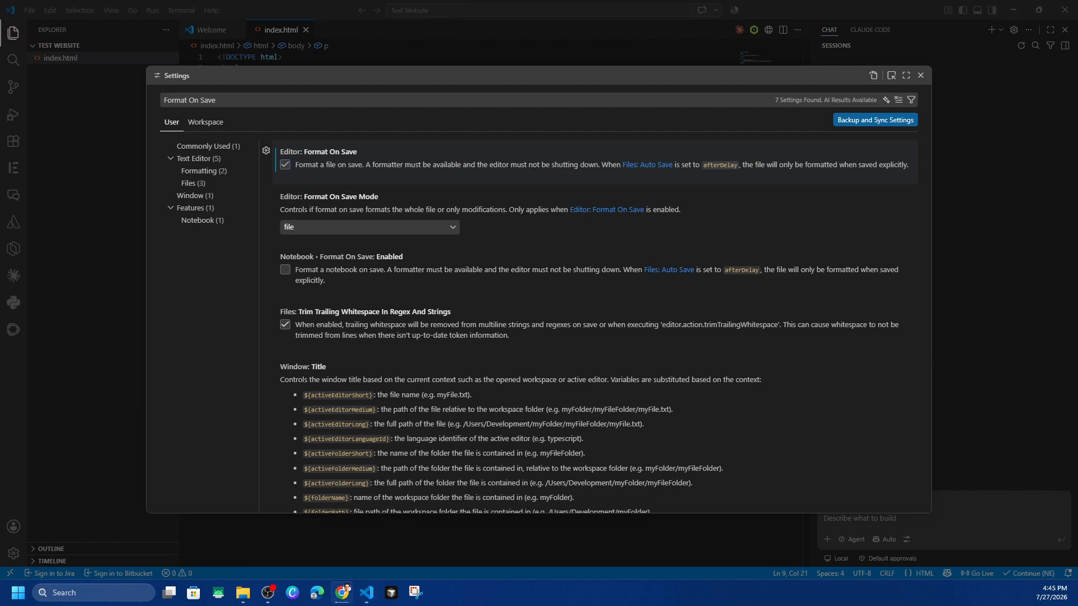
drag(220, 100, 162, 114)
text(Word Wrap)
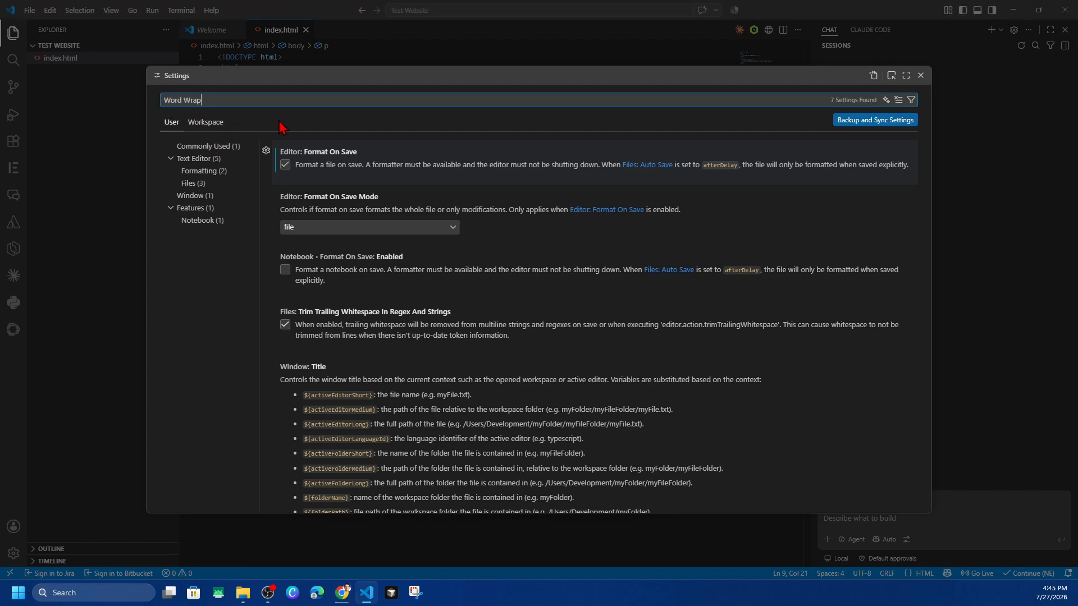
click(344, 183)
click(334, 209)
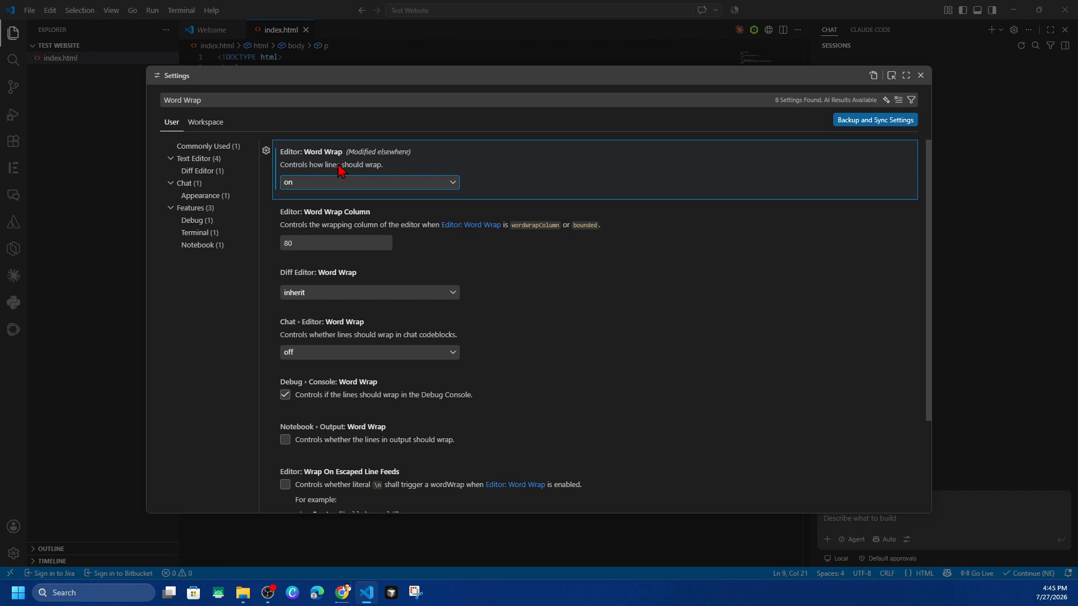
Search the settings for "Font Size Adjustment", look at the Editor: Font Size value, and close the settings
key(alt+Tab)
drag(236, 99, 93, 105)
text(Font Size Adjustment)
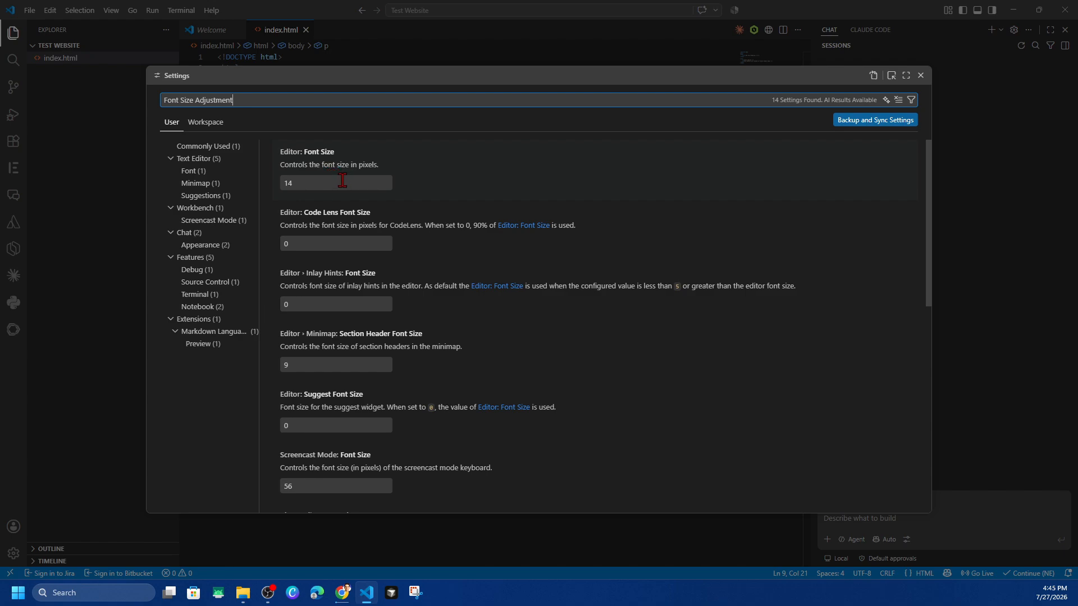
click(300, 184)
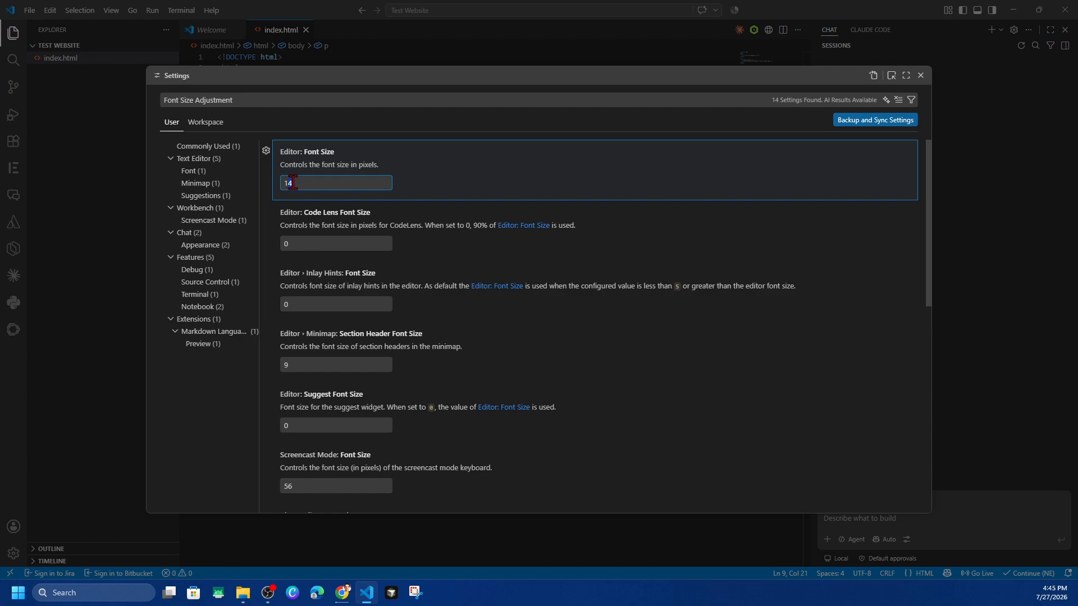
click(493, 192)
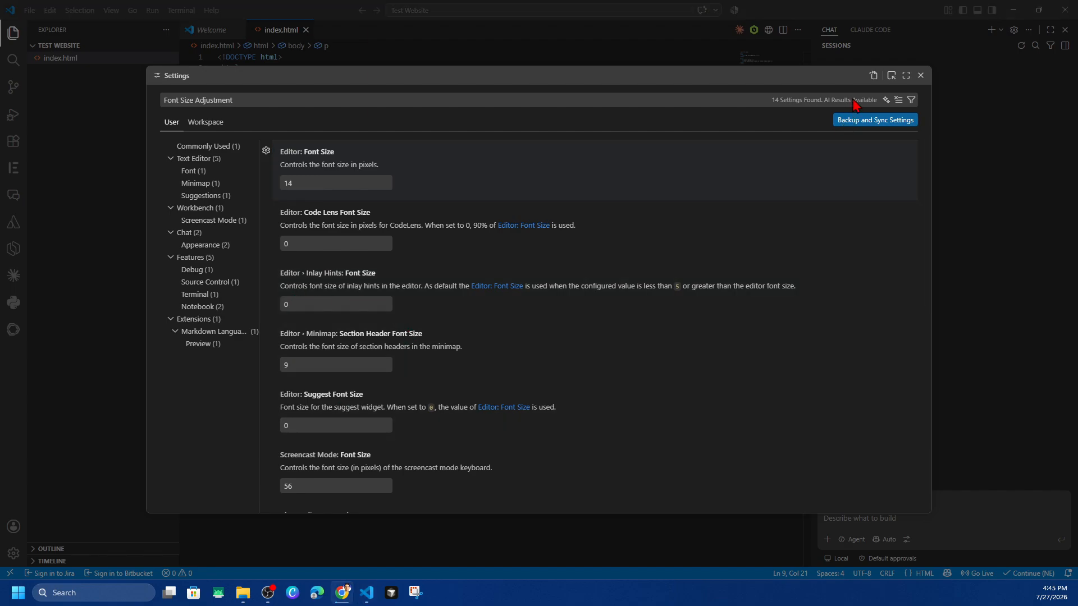
click(921, 75)
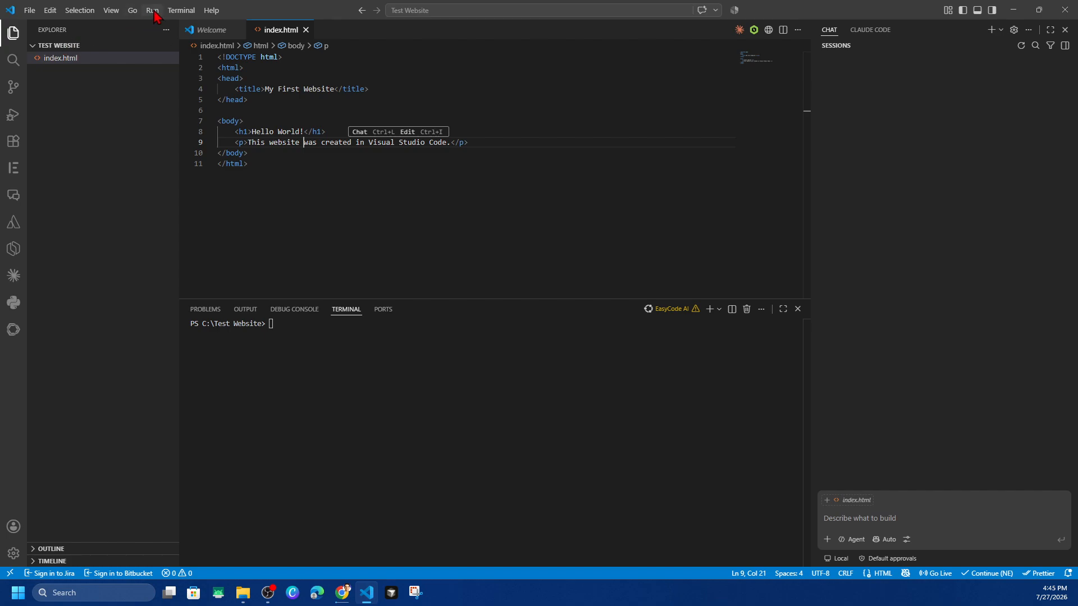
Start a new terminal in the Test Website folder and list its contents with the dir command
click(181, 11)
click(188, 26)
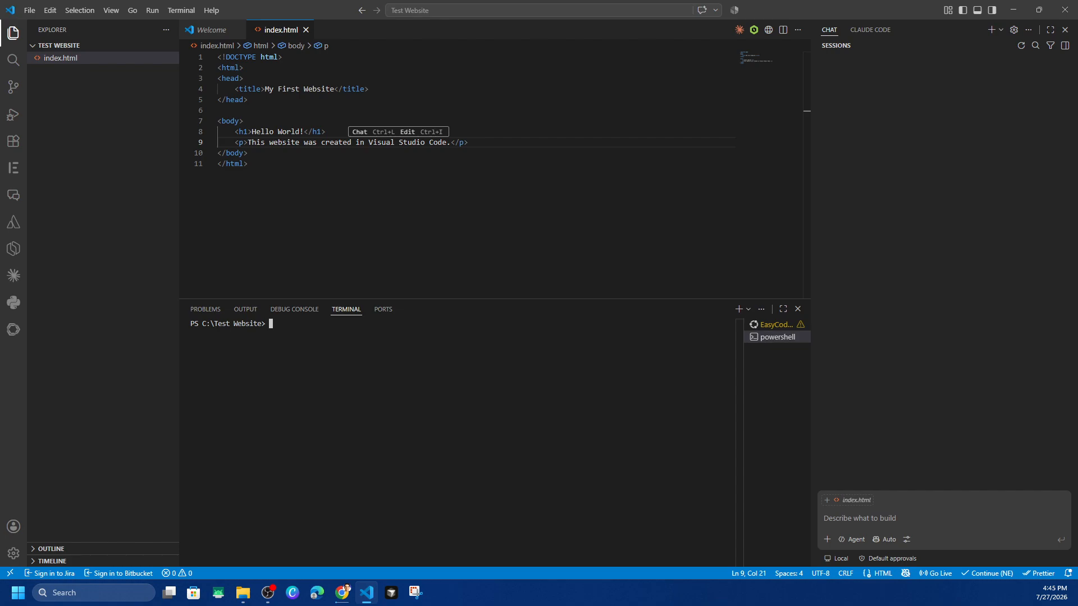
text(dir)
key(Return)
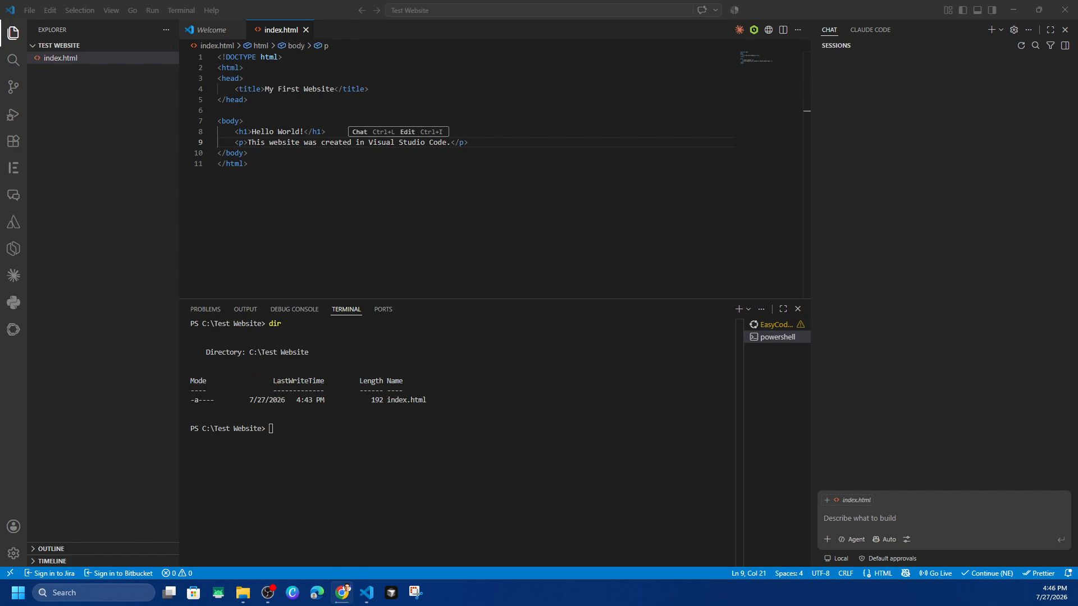
Try to open the current folder in Visual Studio Code by running "code ." in the terminal
click(422, 436)
text(code .)
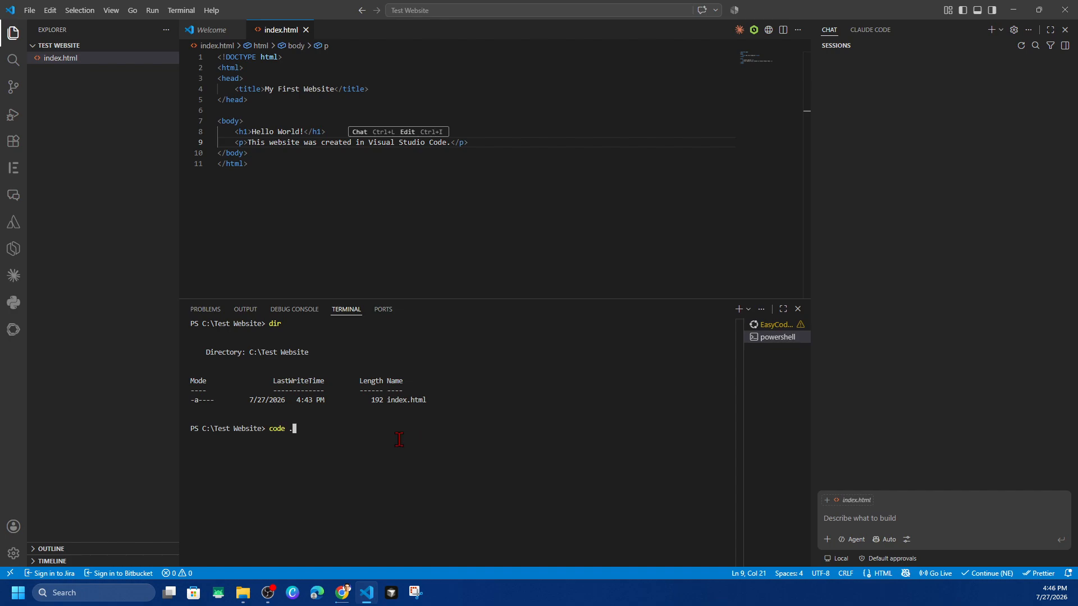
key(Return)
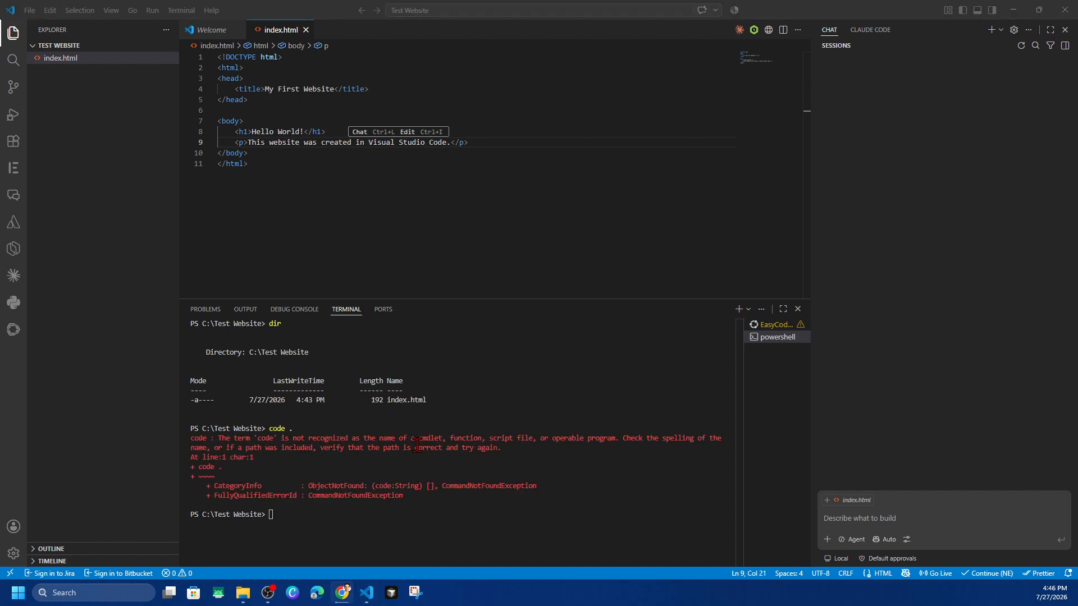